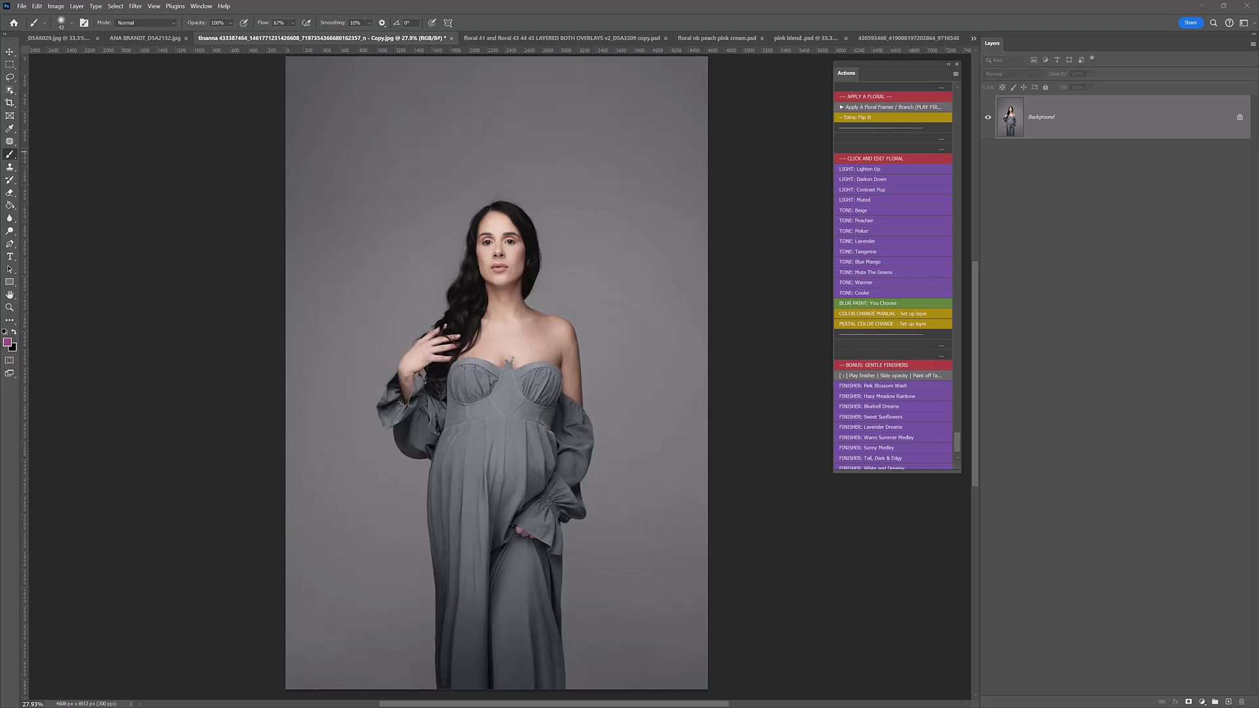
Step: Switch to File Explorer showing the Colored Branch Floral Botanical Overlays folder
key(alt+Tab)
Step: Enlarge the Explorer window and drag Pink Mix Framer Scene 1.png onto the portrait
drag(941, 281, 941, 224)
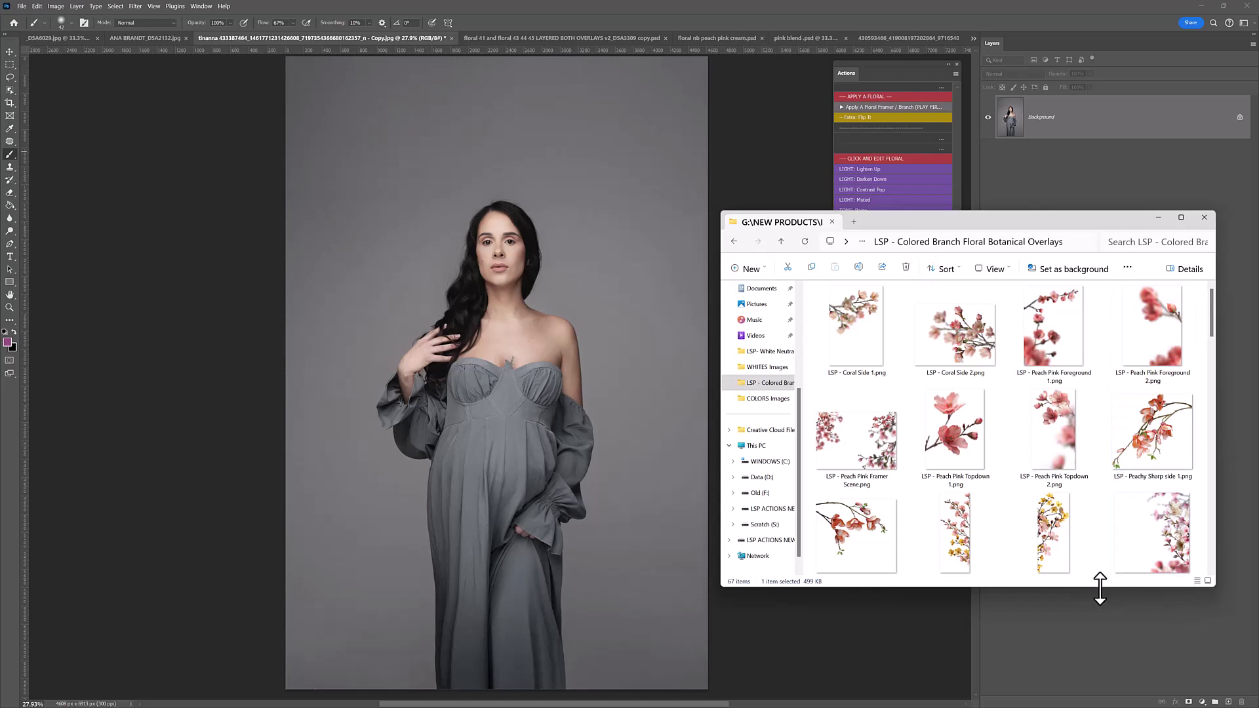
drag(1099, 585, 1105, 680)
drag(1210, 342, 1220, 411)
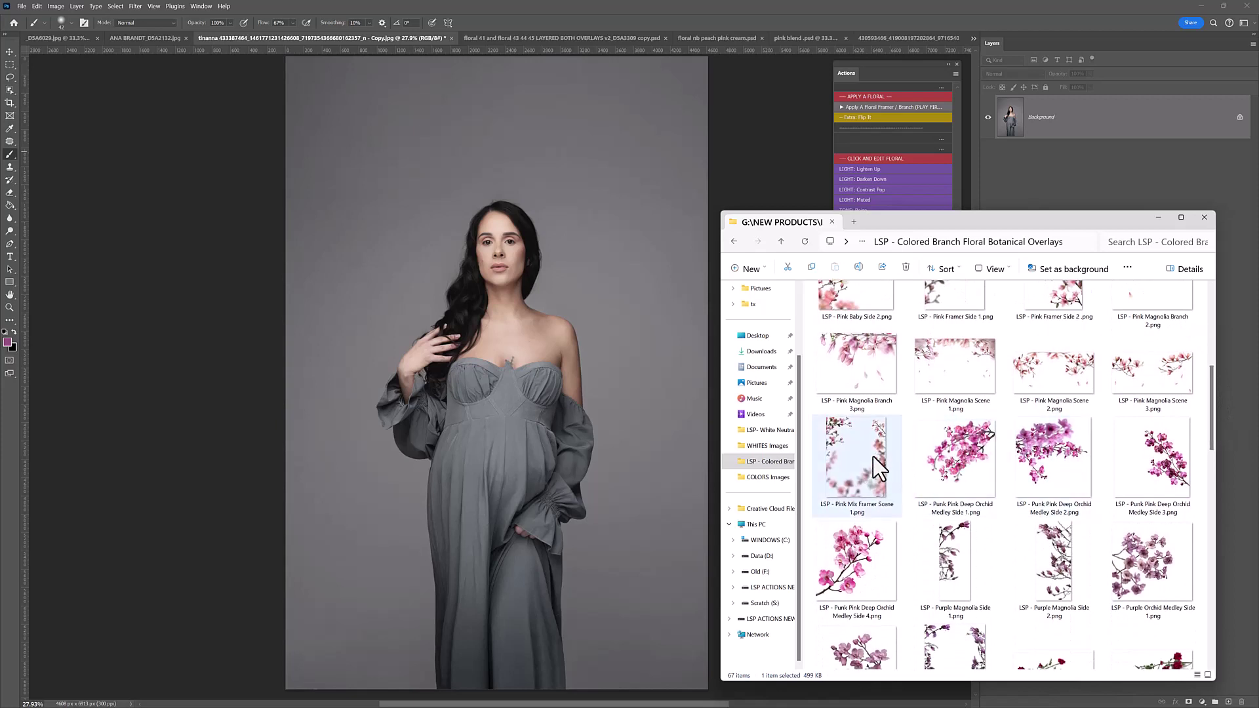
drag(866, 459, 473, 390)
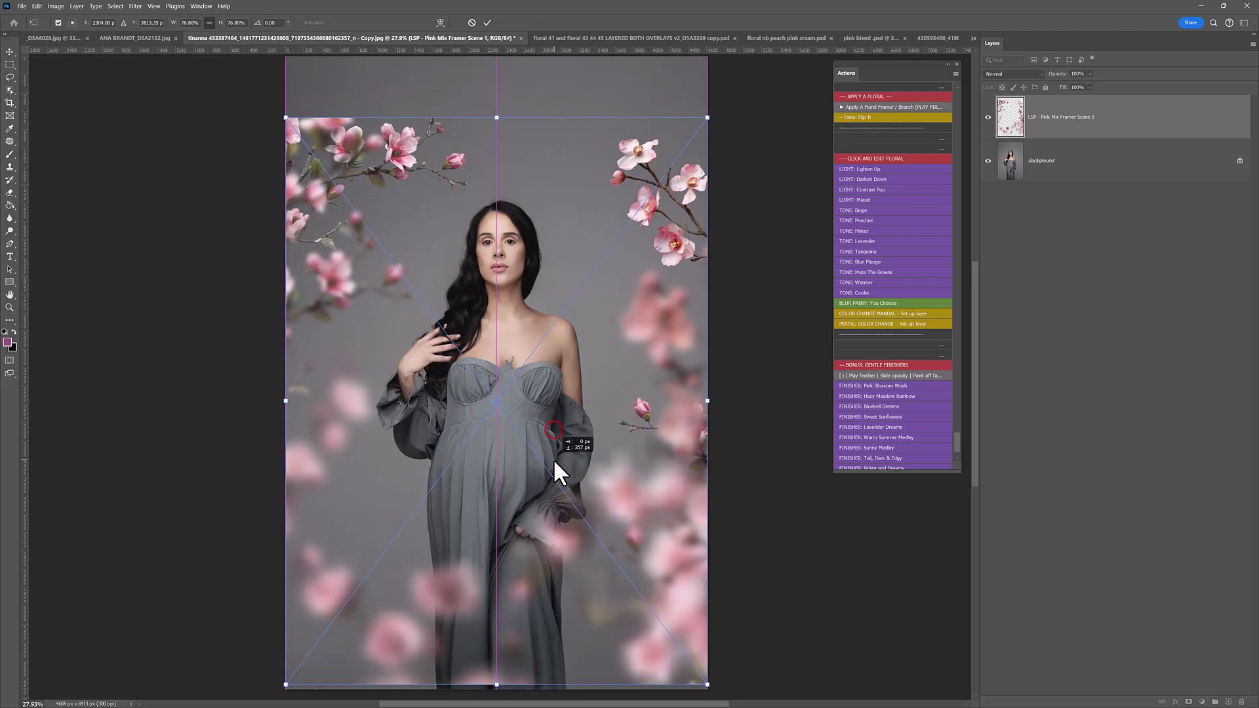
Step: Stretch the pink framer overlay taller from its top edge, then hide its layer
drag(496, 126, 497, 85)
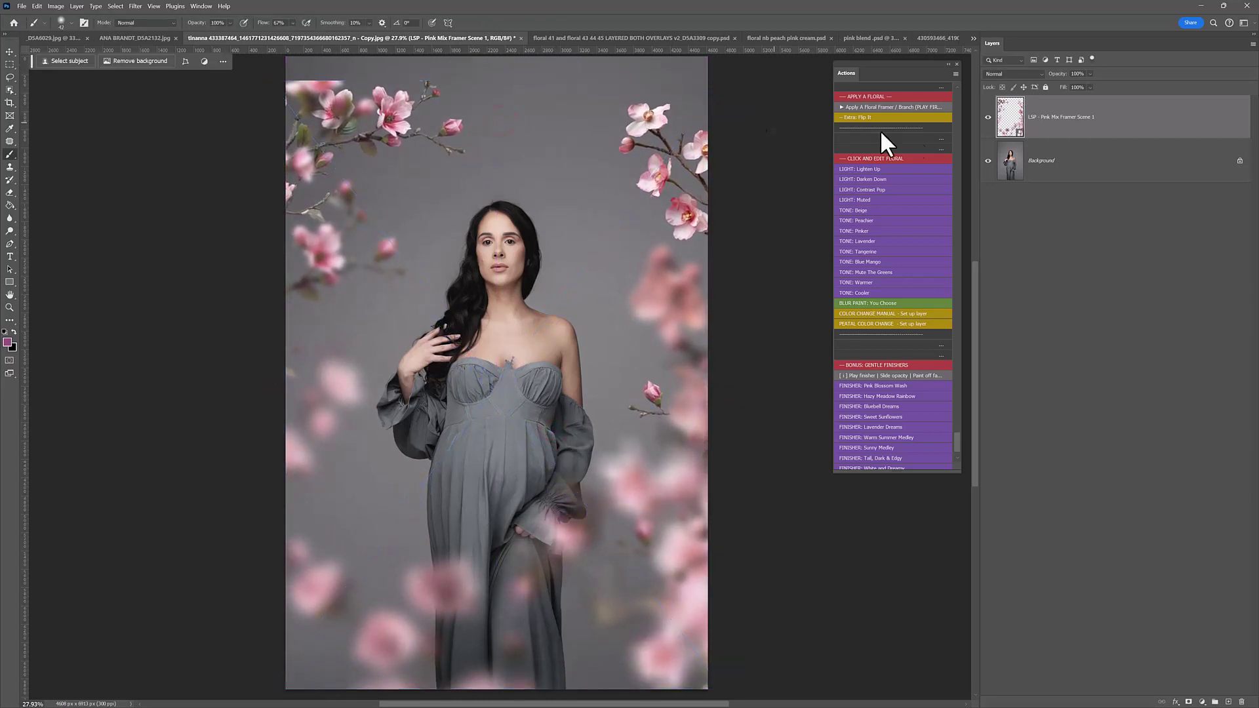
click(986, 119)
click(986, 119)
click(987, 119)
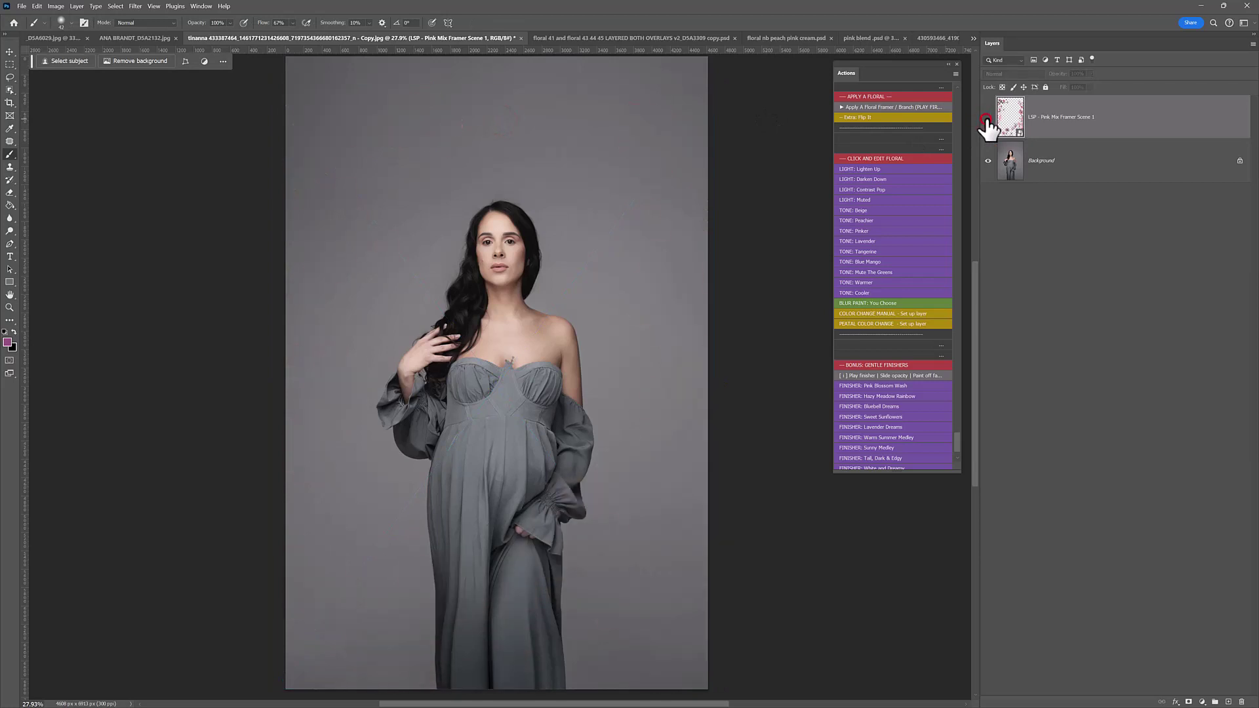
Step: Place Purple Scene Medley 1 on the portrait, moved lower and stretched from its top edge
key(alt+Tab)
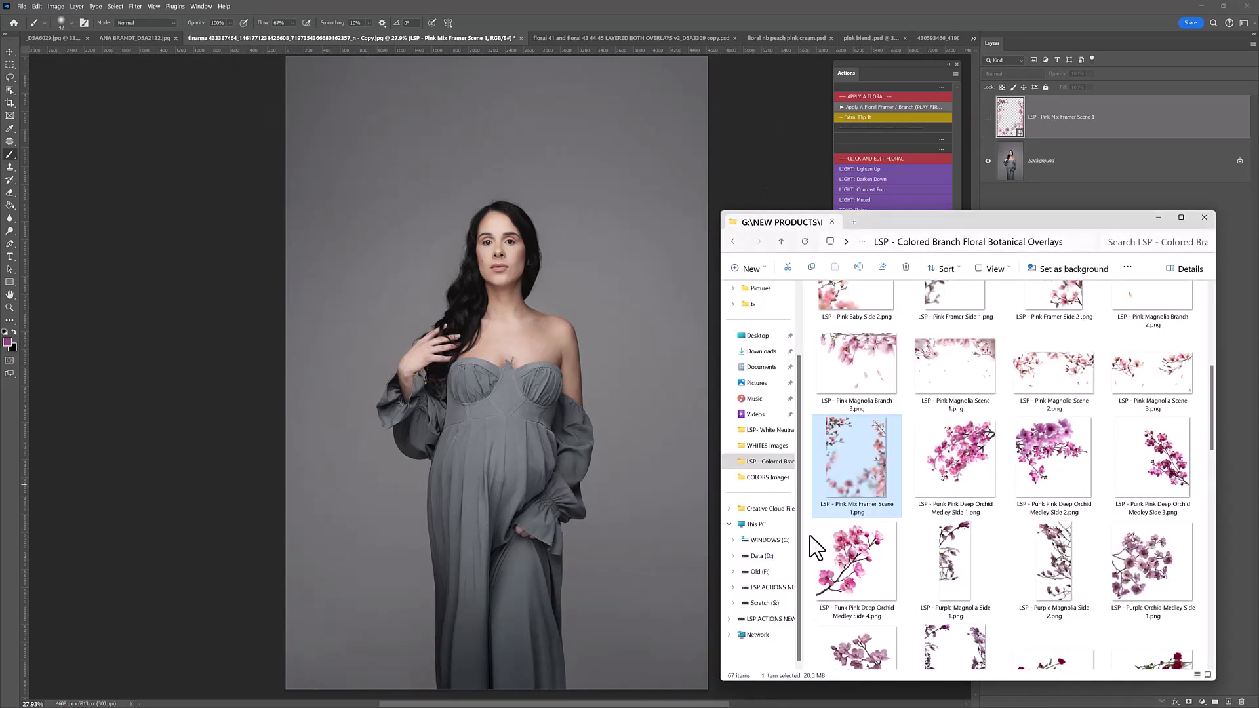
drag(953, 564, 596, 262)
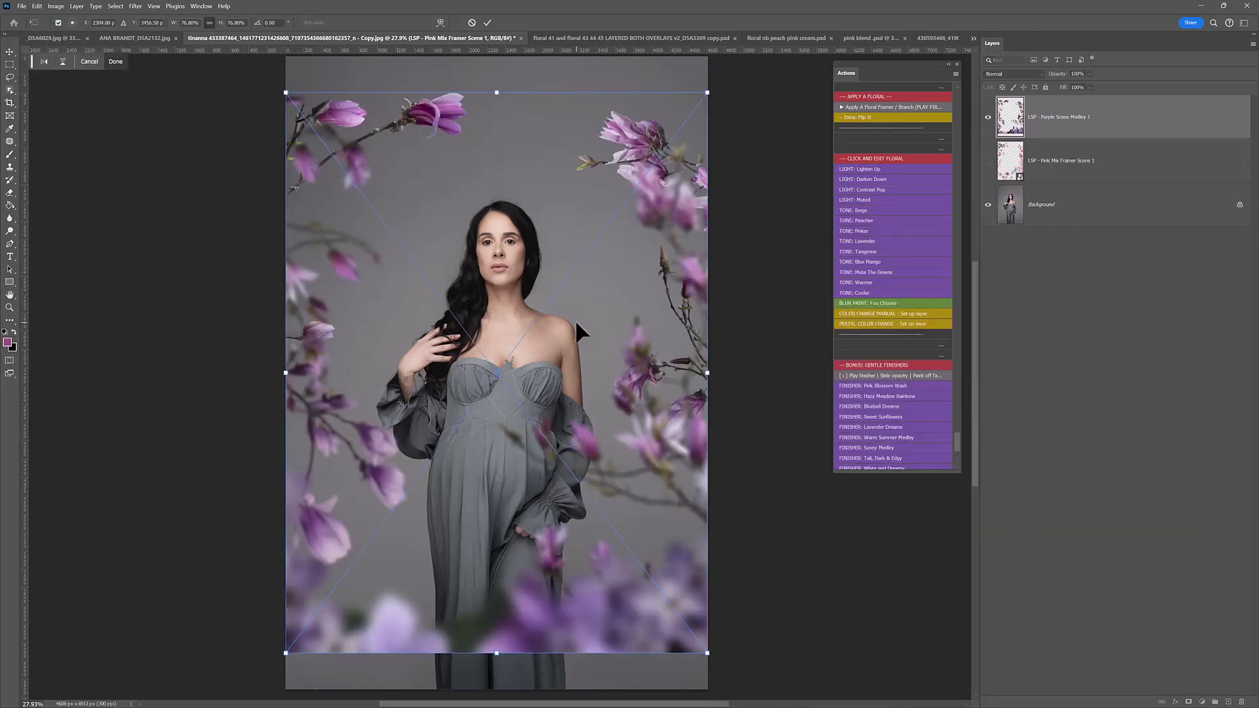
drag(576, 320, 574, 372)
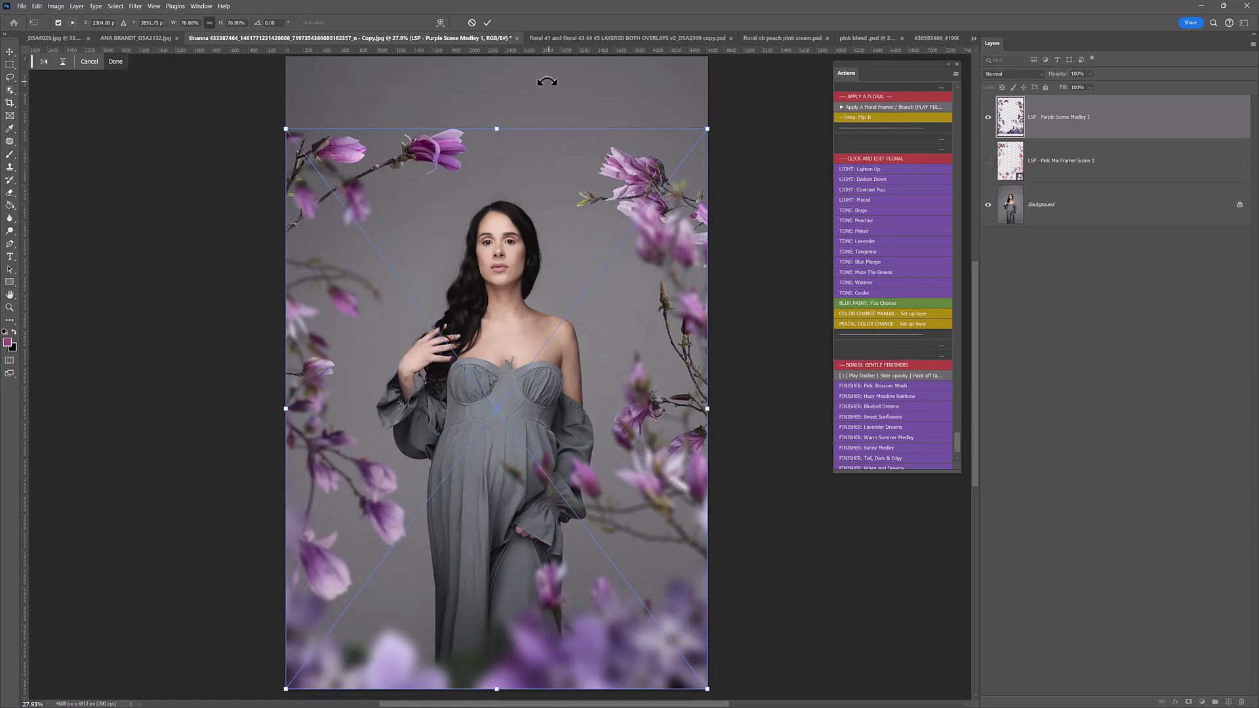
mouse_move(498, 127)
mouse_down()
mouse_move(493, 57)
mouse_move(499, 122)
mouse_up()
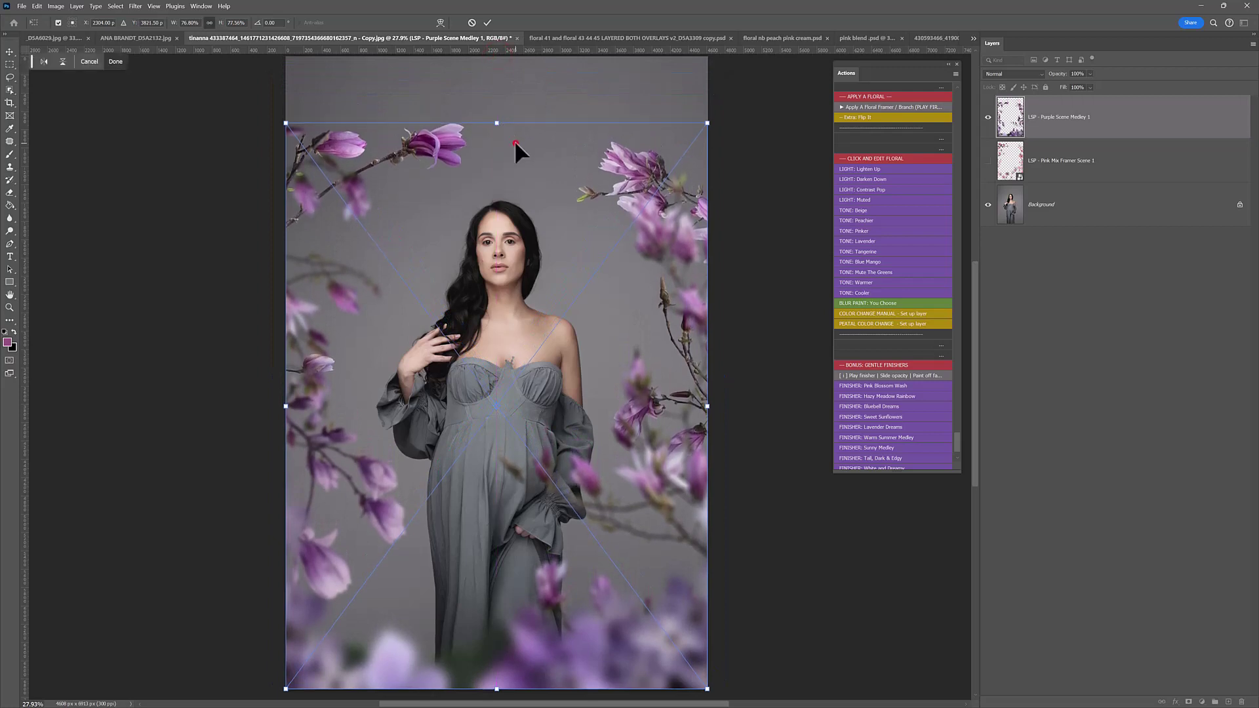
key(z)
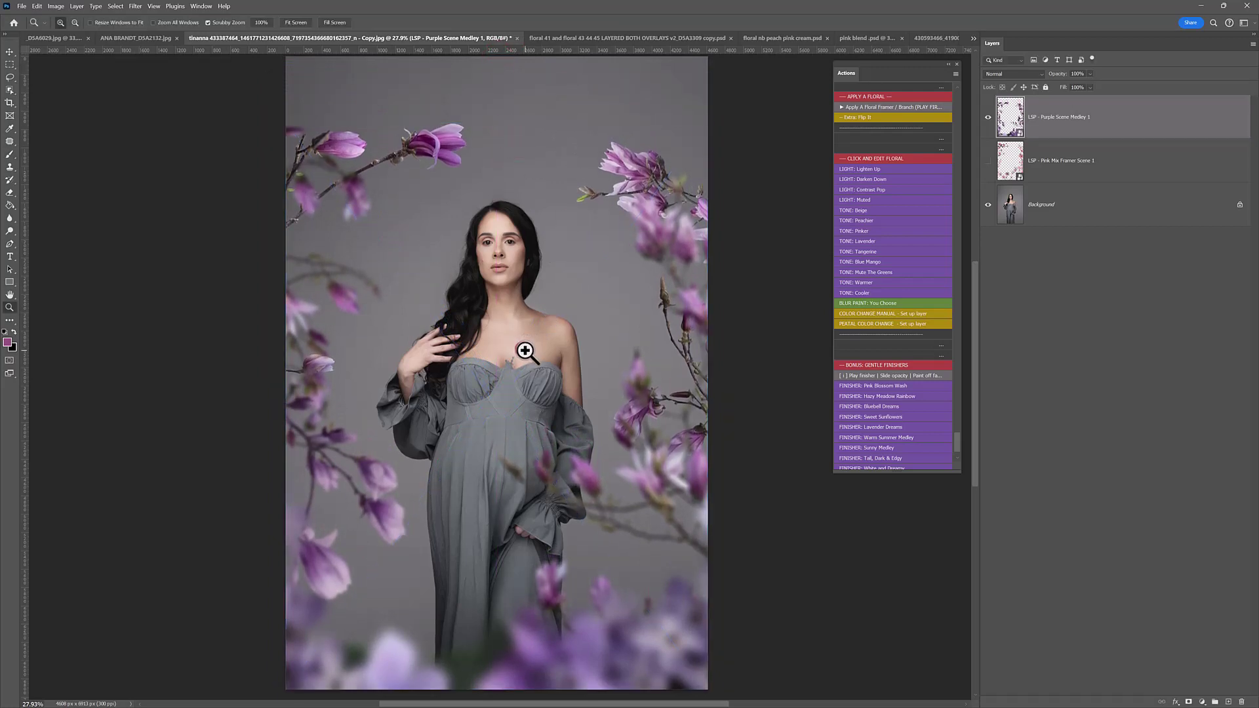
Step: Zoom in to check the purple overlay, then hide its layer
click(527, 351)
drag(528, 351, 972, 190)
drag(974, 274, 977, 329)
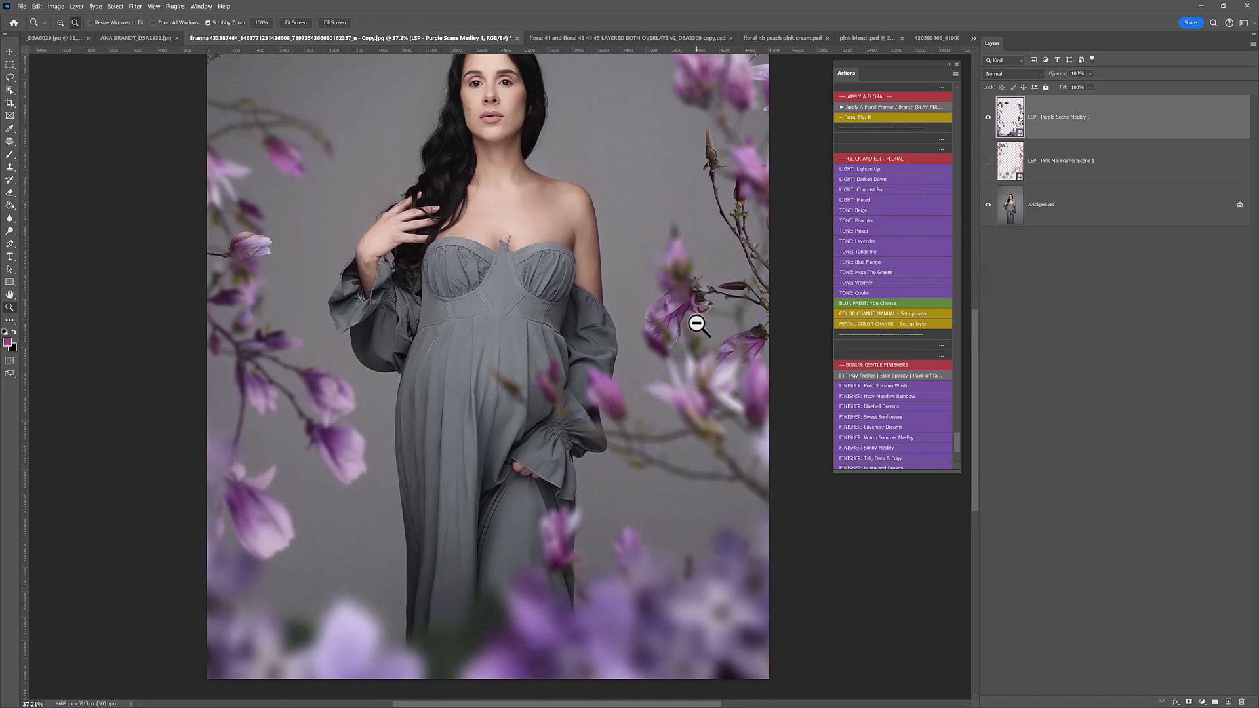
alt+click(696, 323)
drag(977, 337, 972, 320)
click(987, 118)
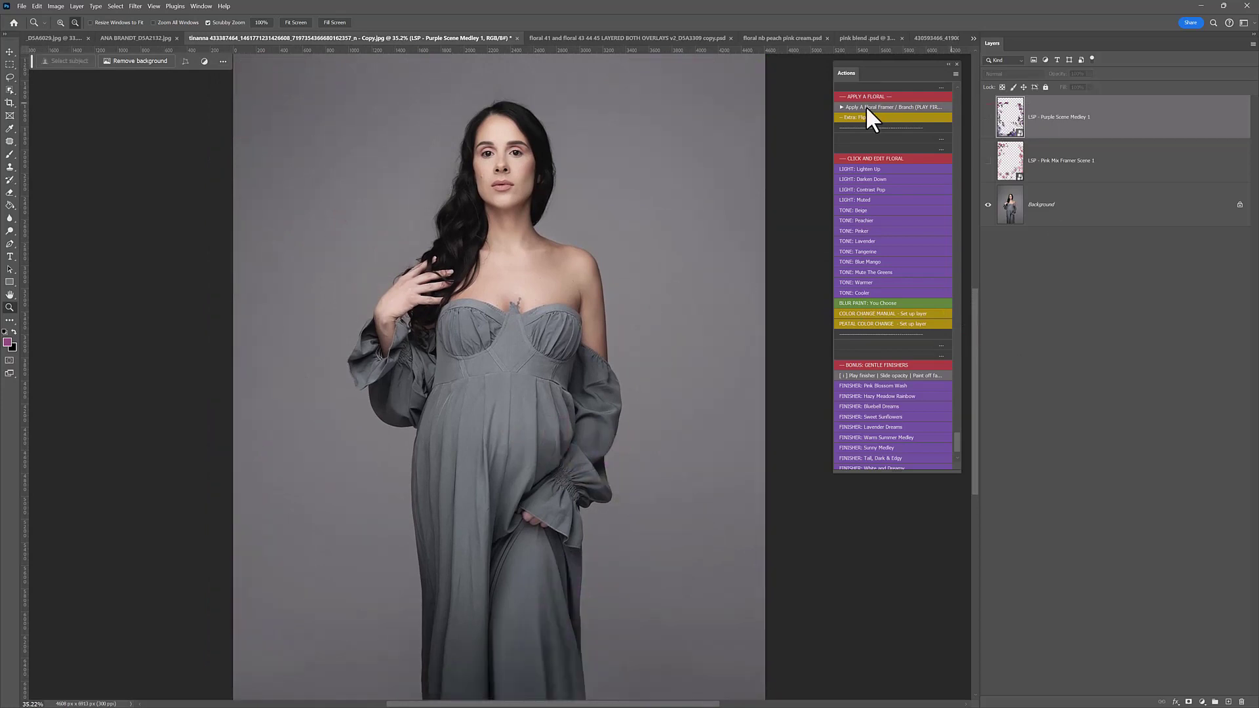
Step: Place Red Scene 2 on the canvas, shifted up-left and enlarged from its corner to frame her
key(alt+Tab)
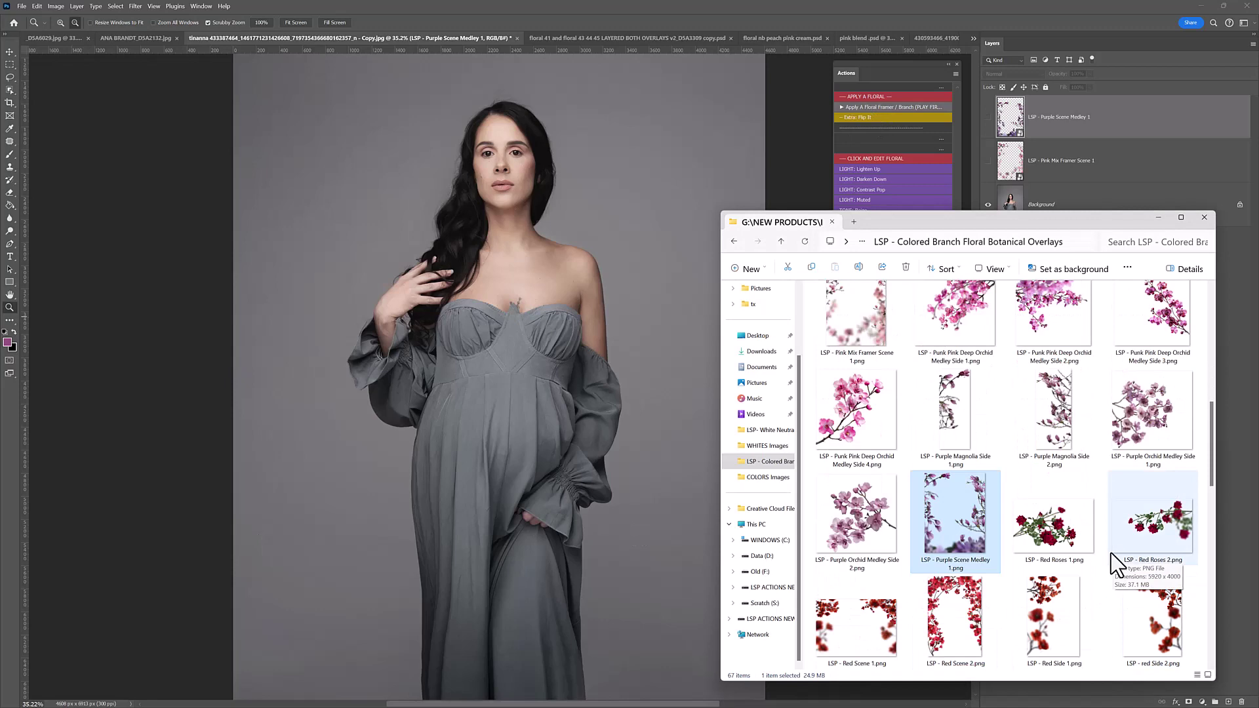
drag(957, 589, 614, 379)
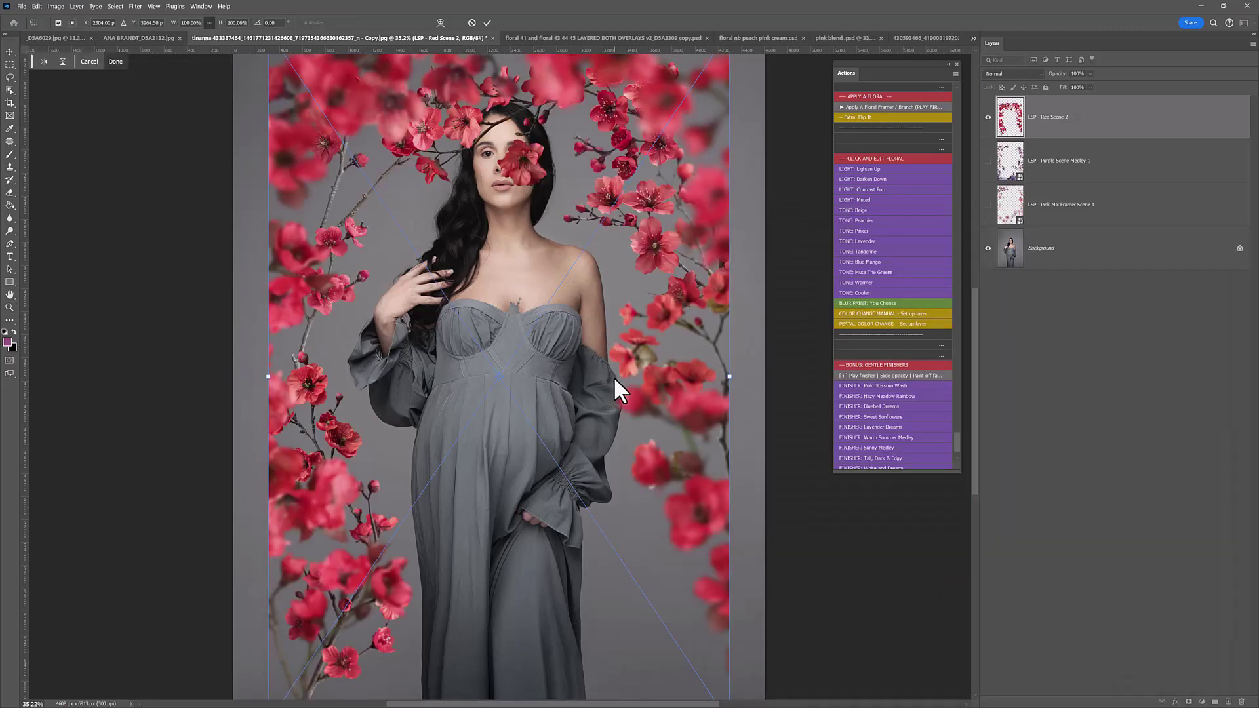
key(ctrl+0)
drag(613, 376, 553, 335)
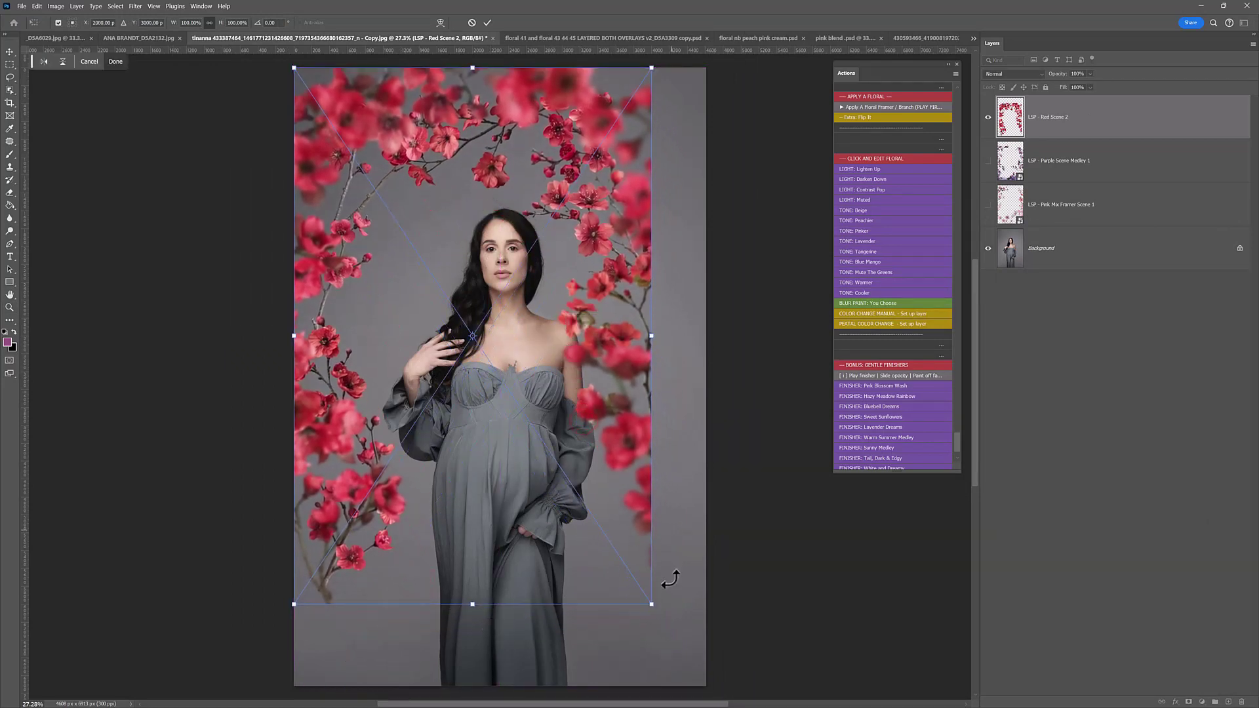
drag(652, 604, 736, 670)
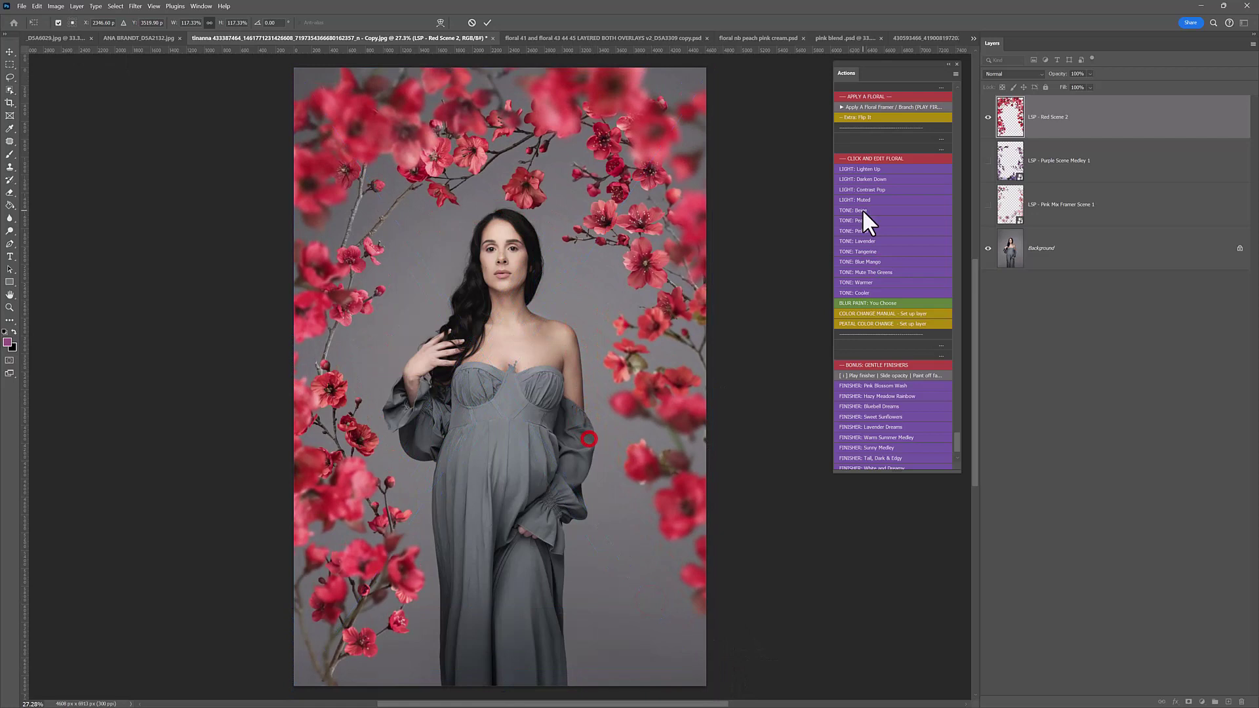
key(z)
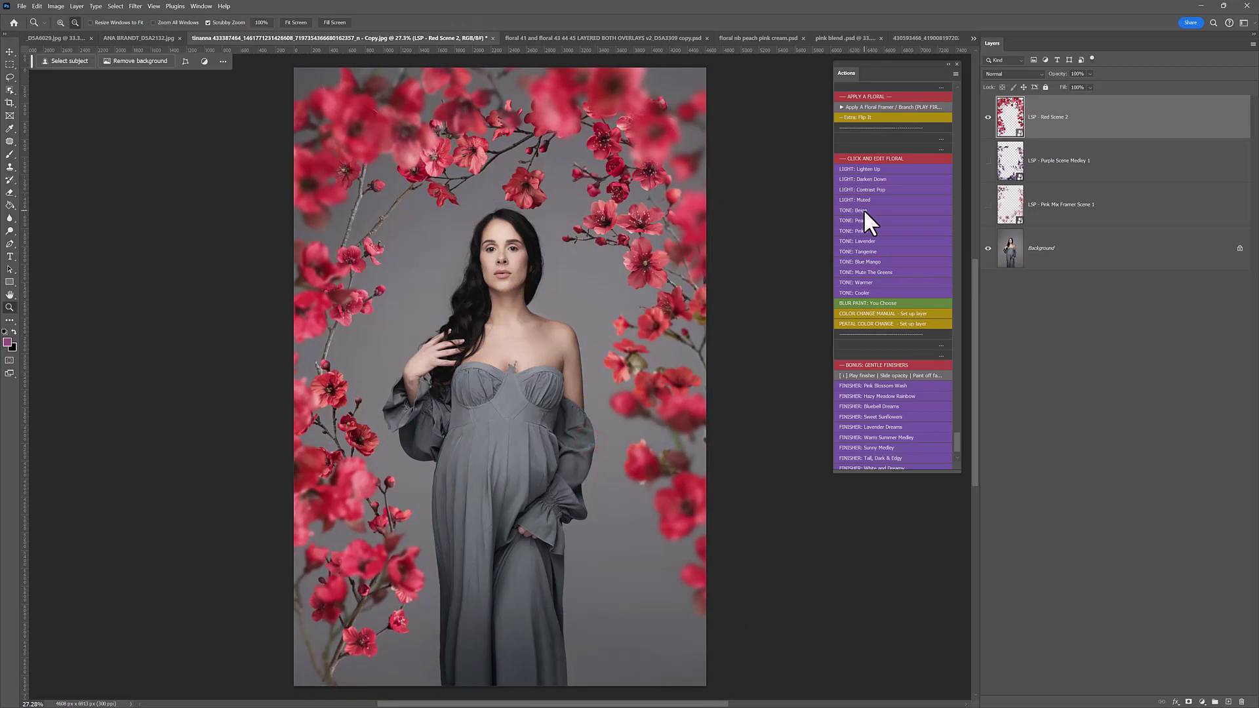
Step: Toggle the red, pink and purple overlay layers on and off in turn, ending all hidden
click(988, 117)
click(987, 205)
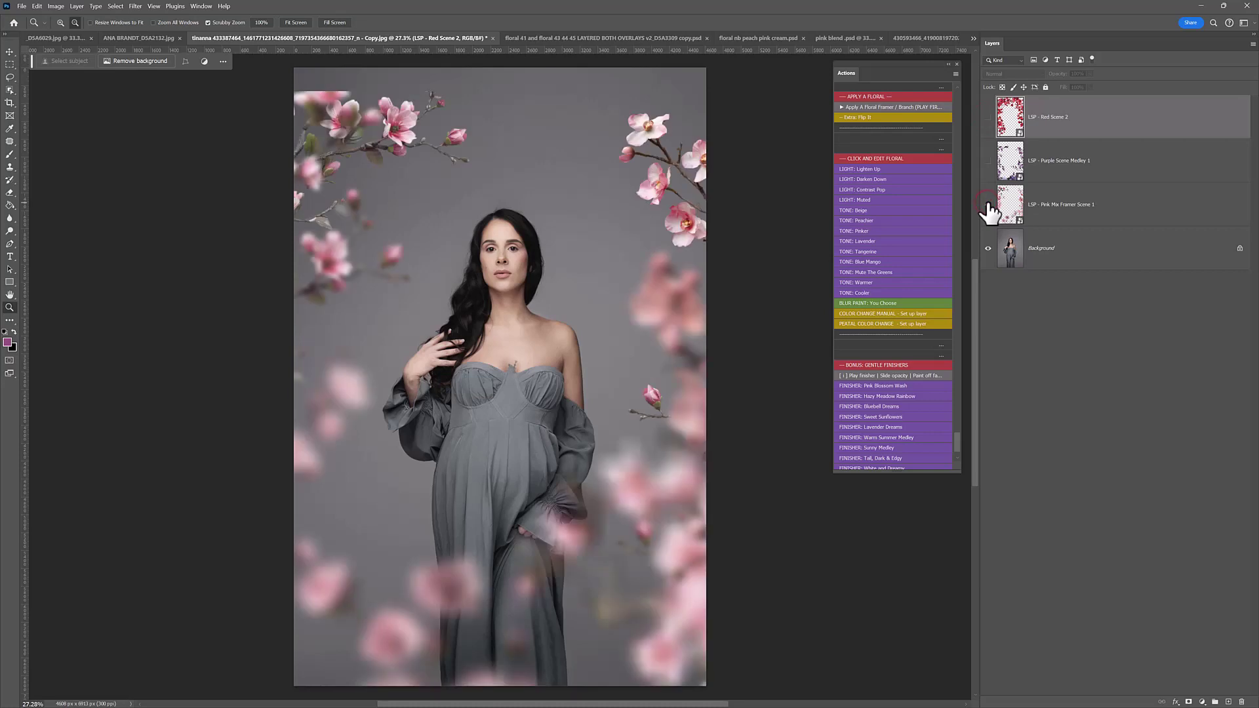
click(987, 204)
click(987, 160)
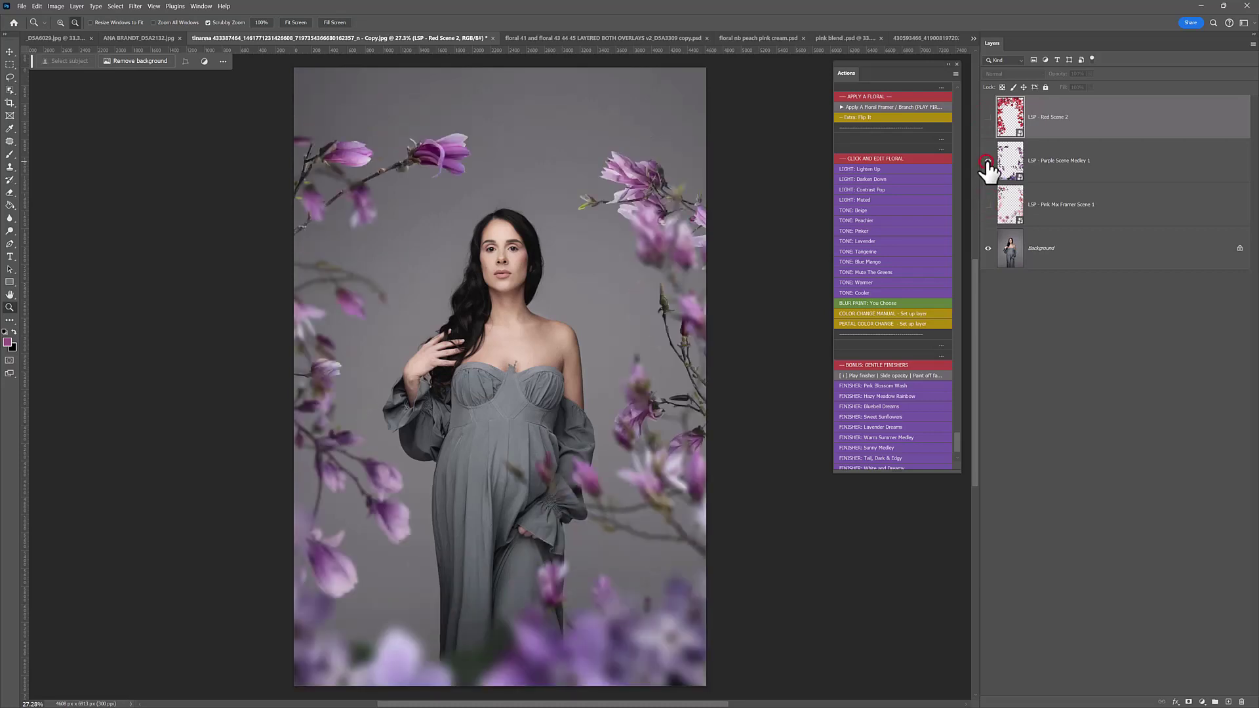
click(987, 161)
click(987, 117)
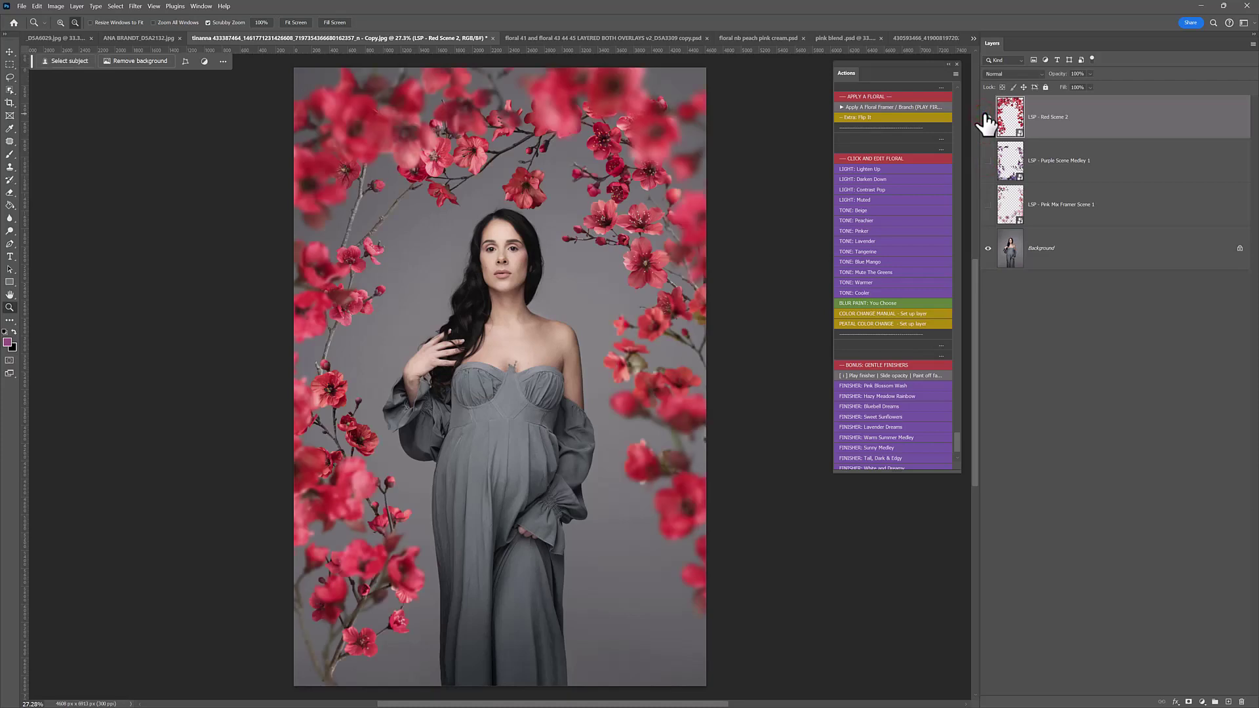
click(987, 117)
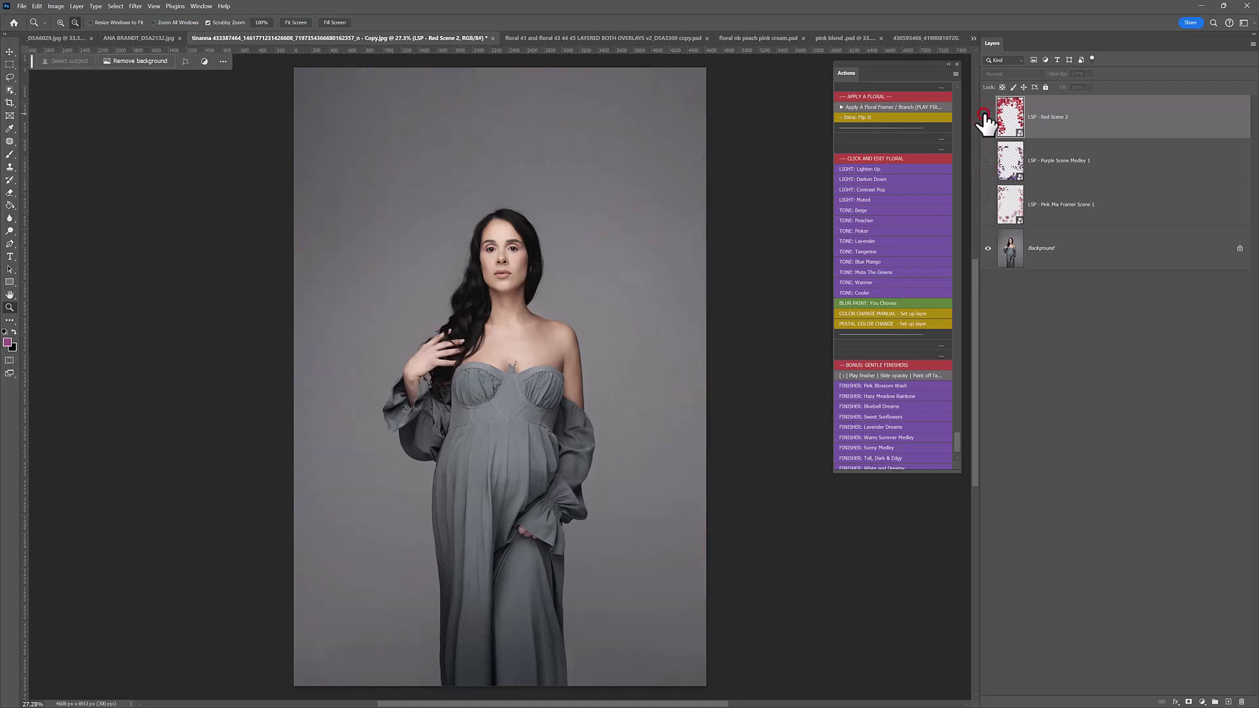
Step: Place Yellow Blossom Branch 8 on the portrait, enlarged from a corner and nudged left
key(alt+Tab)
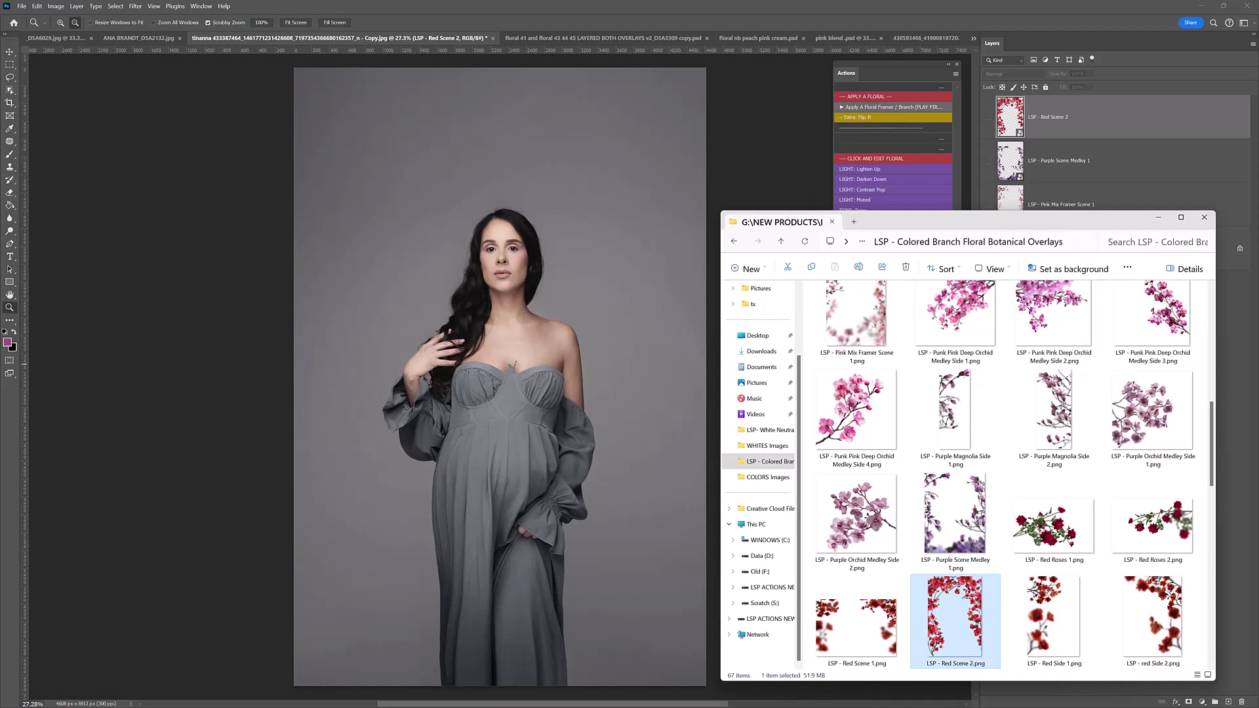
drag(1209, 470, 1218, 584)
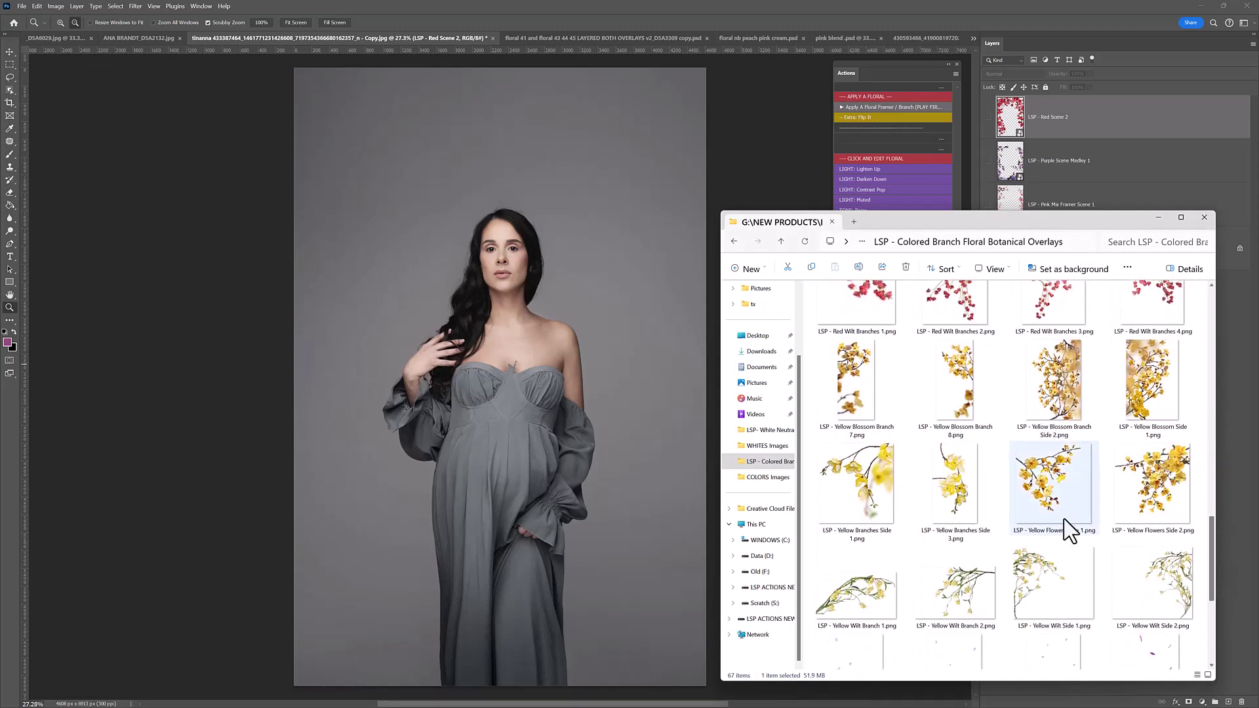
drag(951, 392, 655, 510)
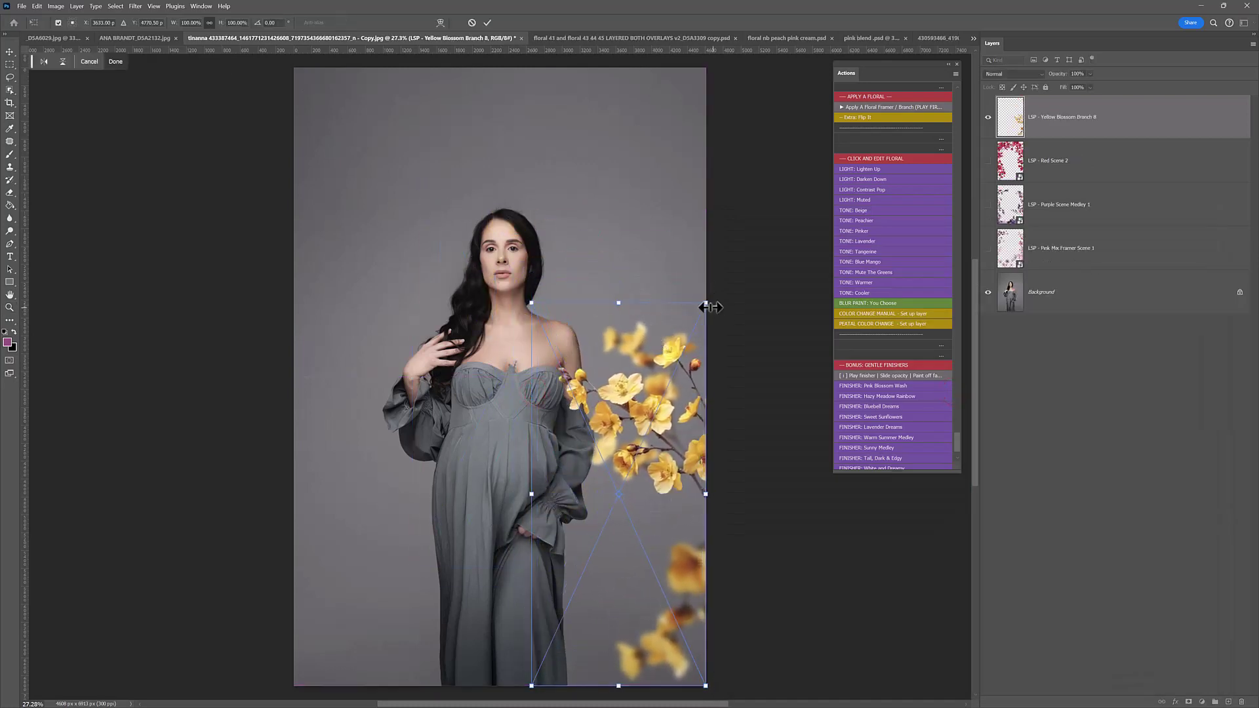
drag(705, 303, 816, 63)
drag(749, 236, 716, 238)
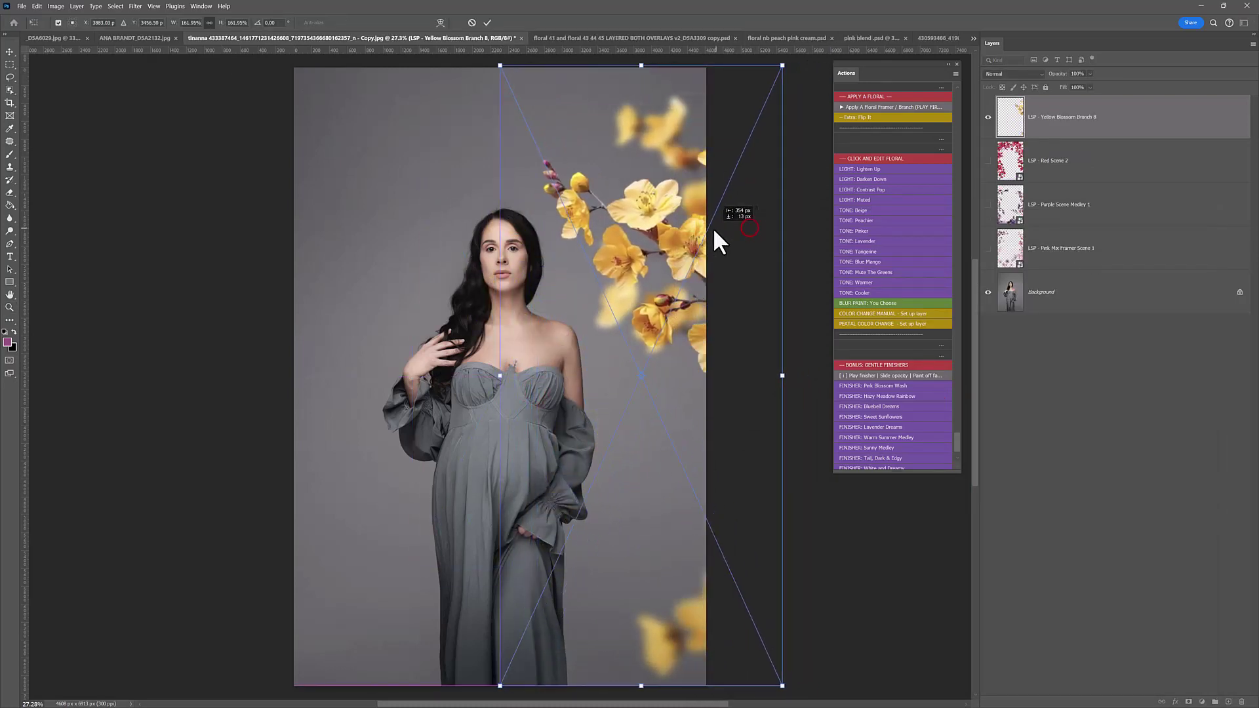
key(Return)
key(z)
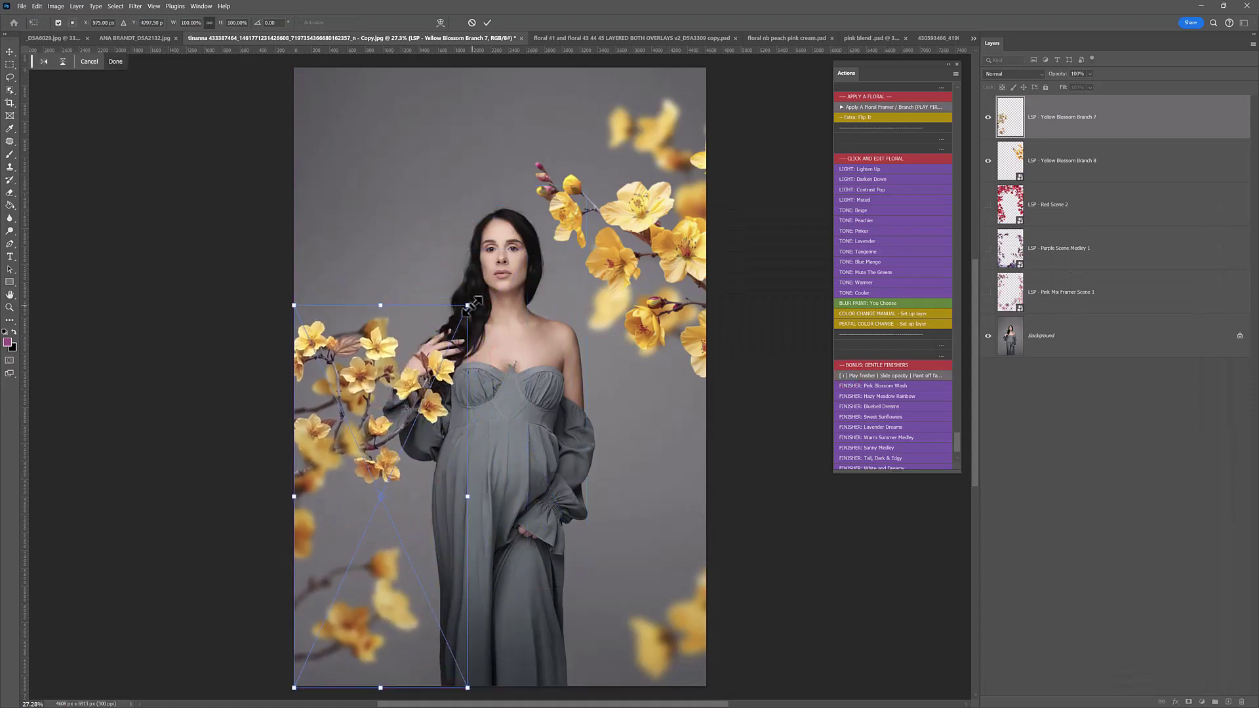
Step: Enlarge Yellow Blossom Branch 7 and move it to the upper left of the portrait
drag(469, 305, 561, 89)
drag(501, 242, 395, 261)
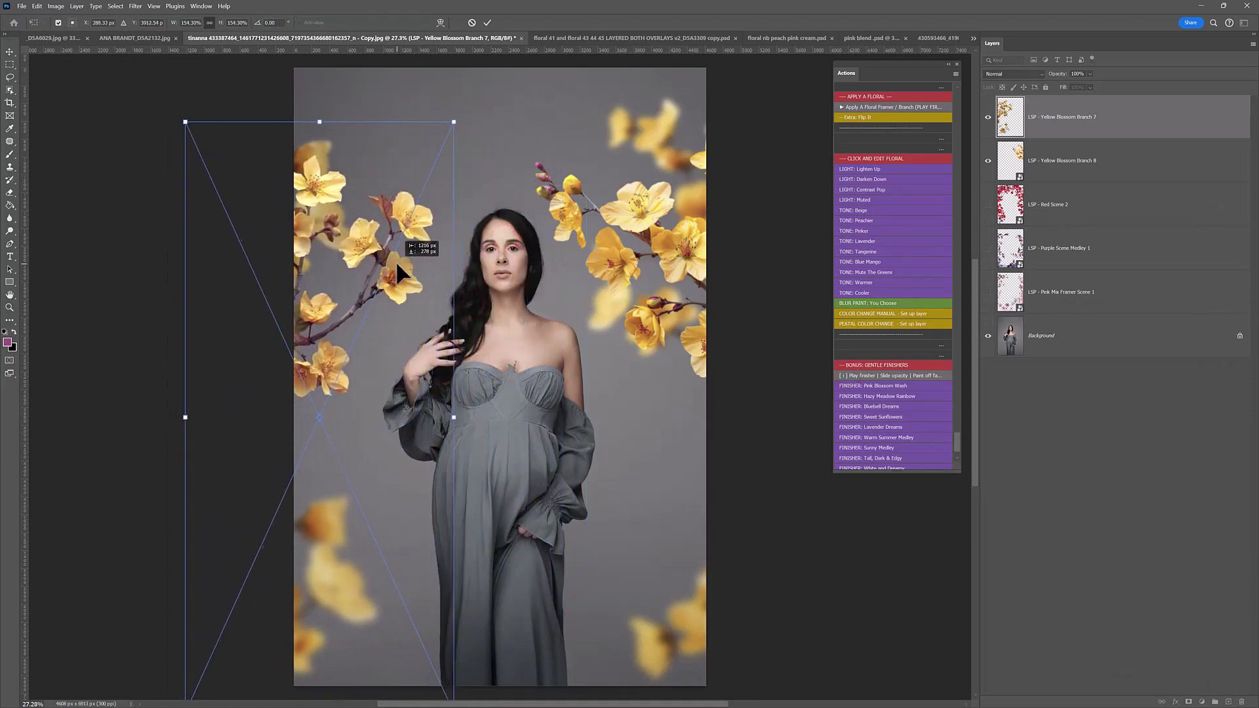
key(Return)
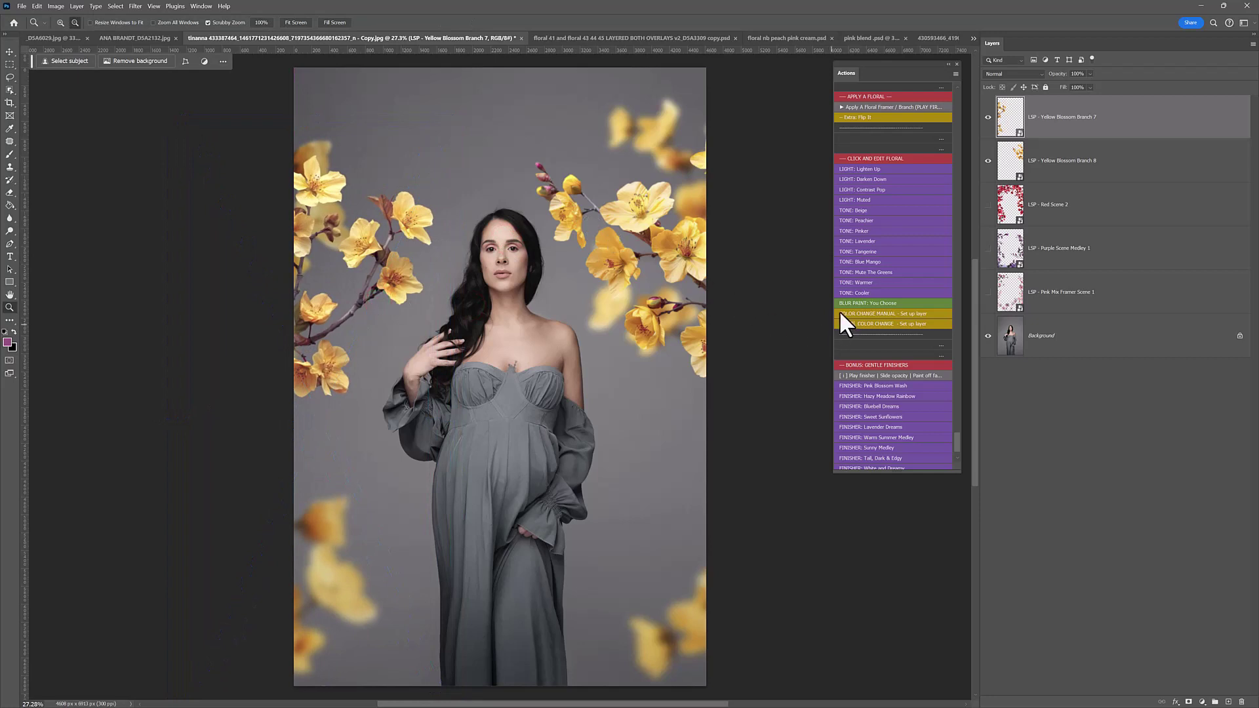
Step: Run the BLUR PAINT action on Yellow Blossom Branch 7 and Branch 8 with a raised Gaussian Blur radius
click(852, 302)
drag(461, 326, 474, 325)
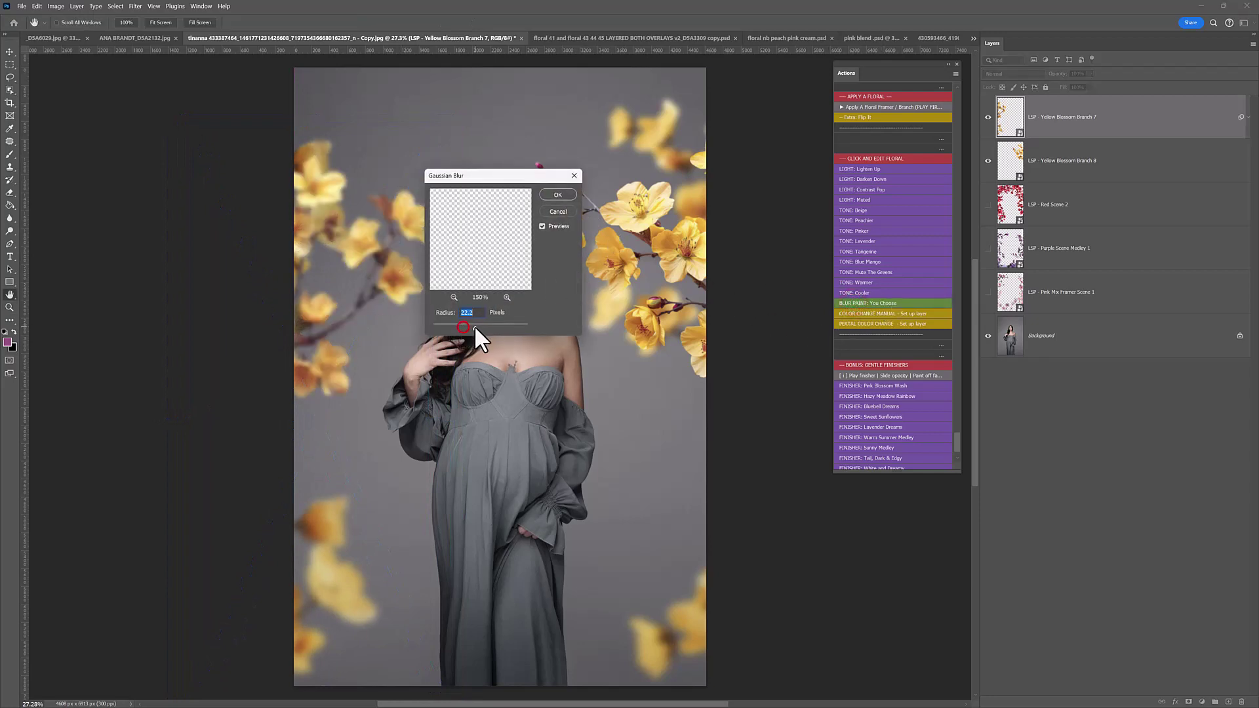
click(550, 194)
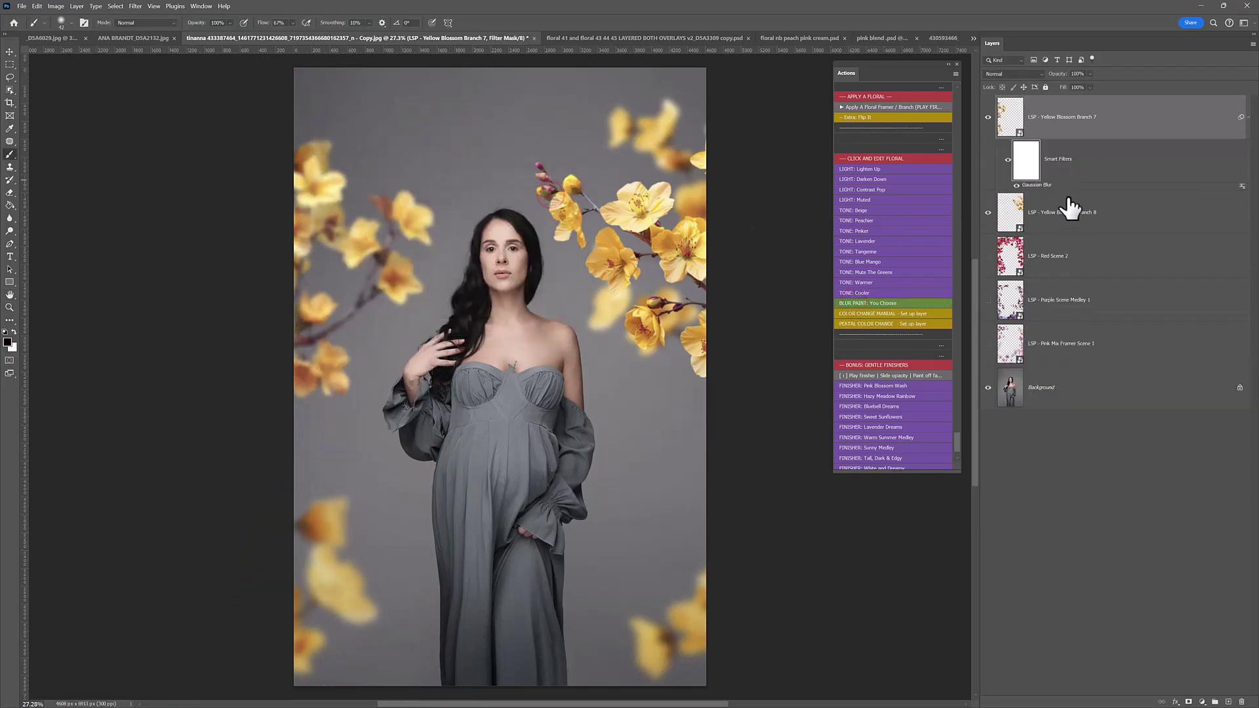
click(1066, 205)
click(879, 299)
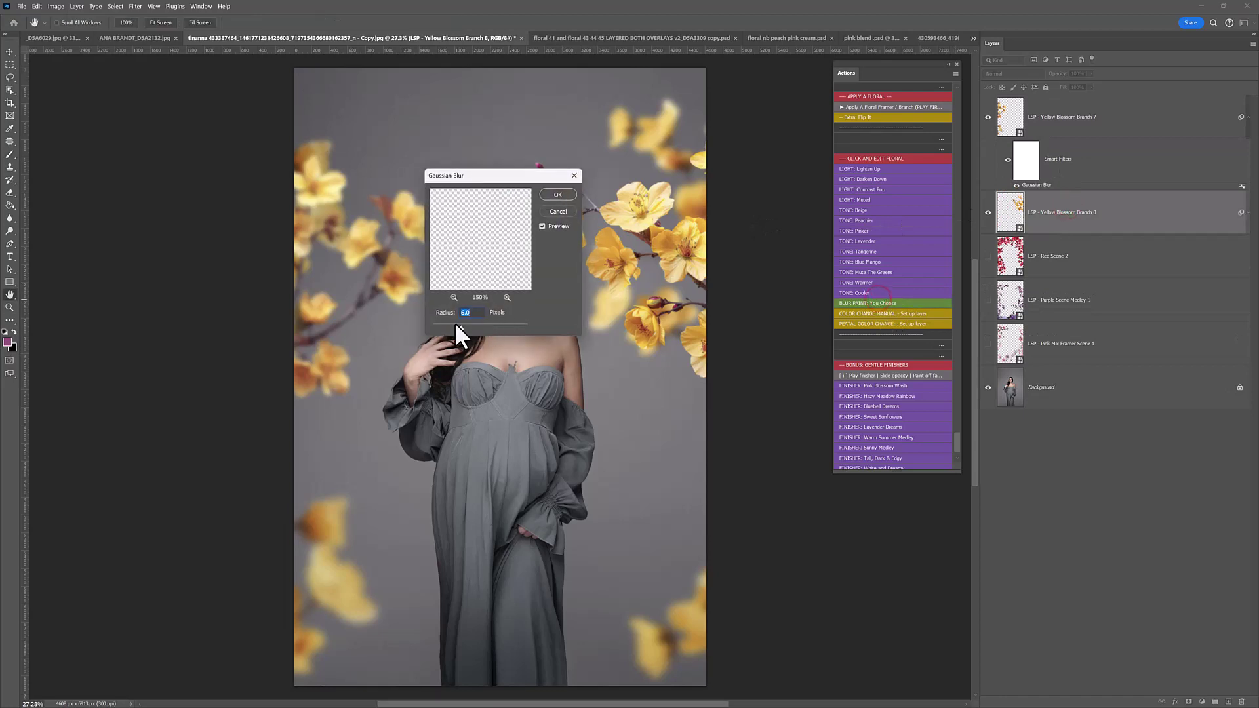
drag(462, 326, 477, 326)
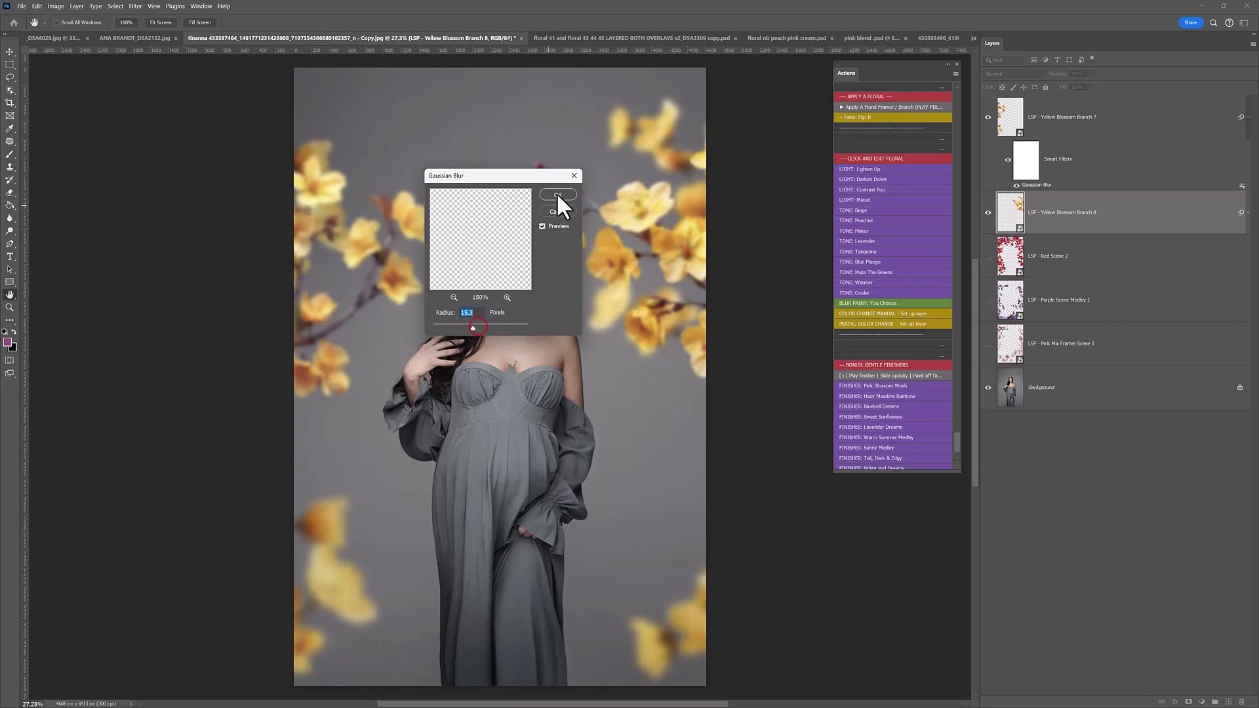
click(557, 195)
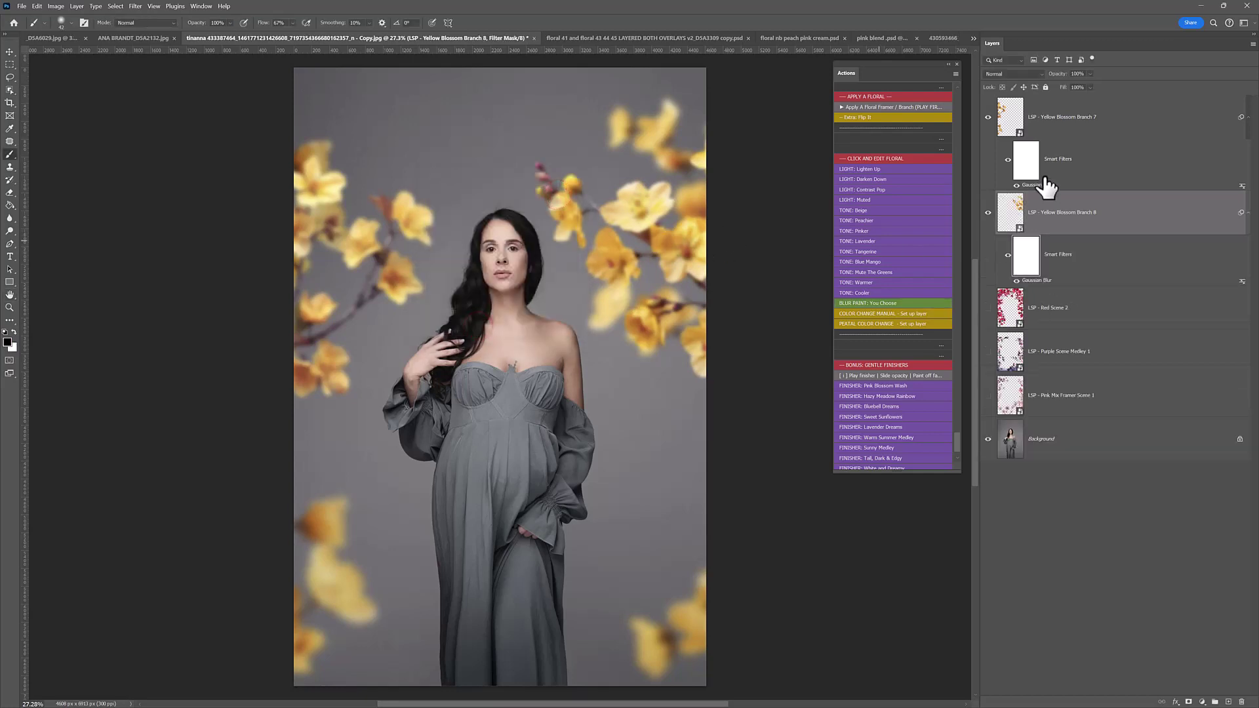
click(1059, 134)
click(9, 52)
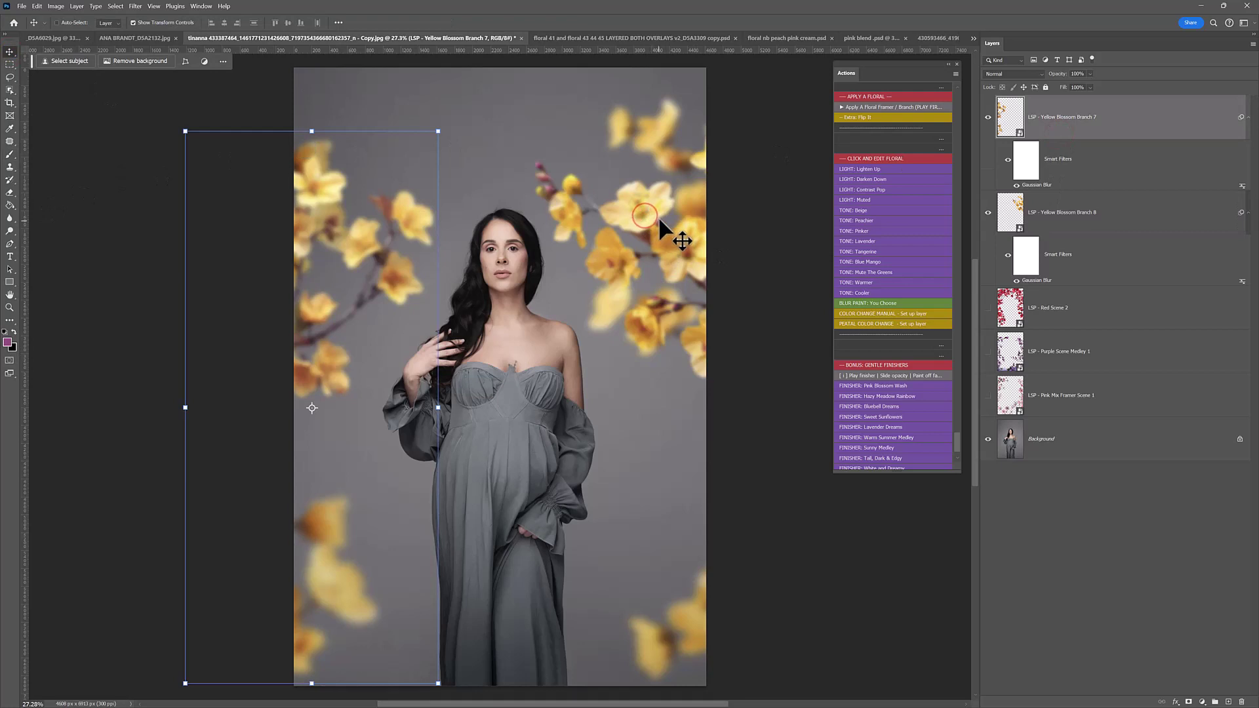
Step: Shift the blurred Yellow Blossom Branch 8 over to the right side
click(1011, 212)
drag(619, 203, 623, 186)
click(1138, 219)
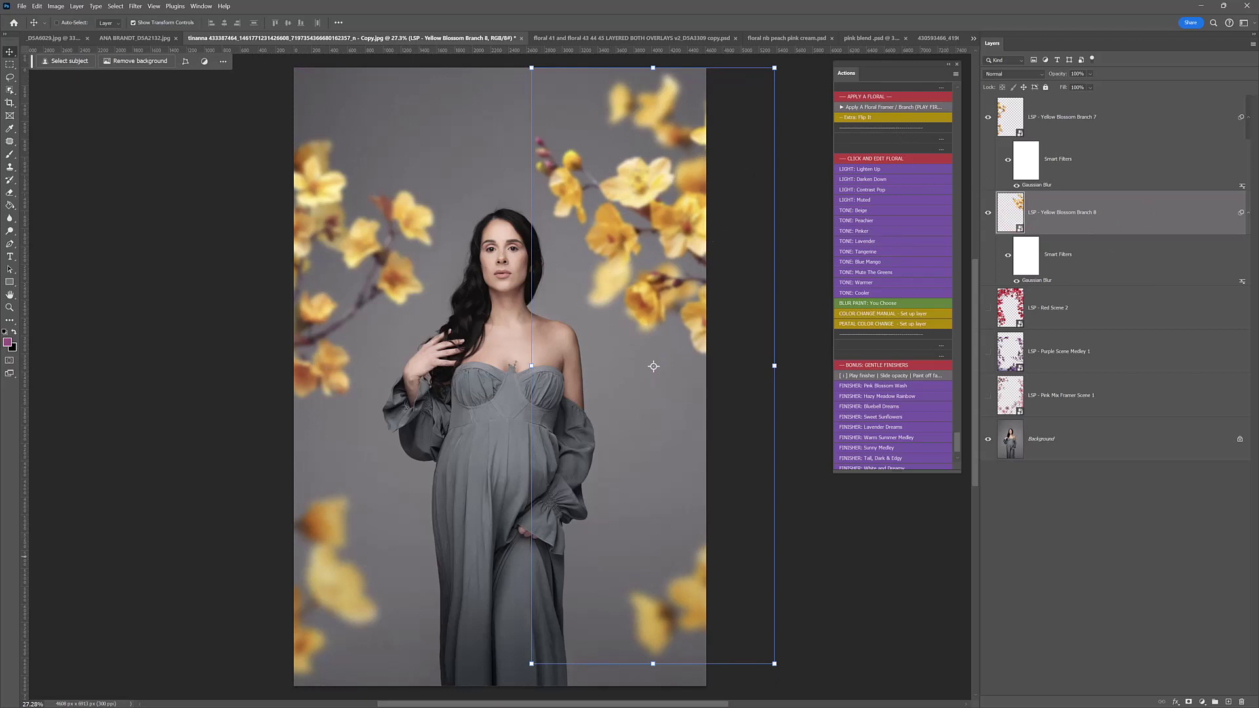
Step: Add Yellow Flowers Side 1 lower in the layer stack, rotated about 21° at the top left
key(alt+Tab)
drag(1065, 470, 641, 198)
drag(1091, 204, 1082, 317)
drag(648, 308, 446, 209)
drag(510, 179, 555, 202)
drag(471, 238, 438, 218)
key(Return)
Step: Drop Yellow Flowers Side 2 into the photo above the Red Scene 2 layer
click(1078, 351)
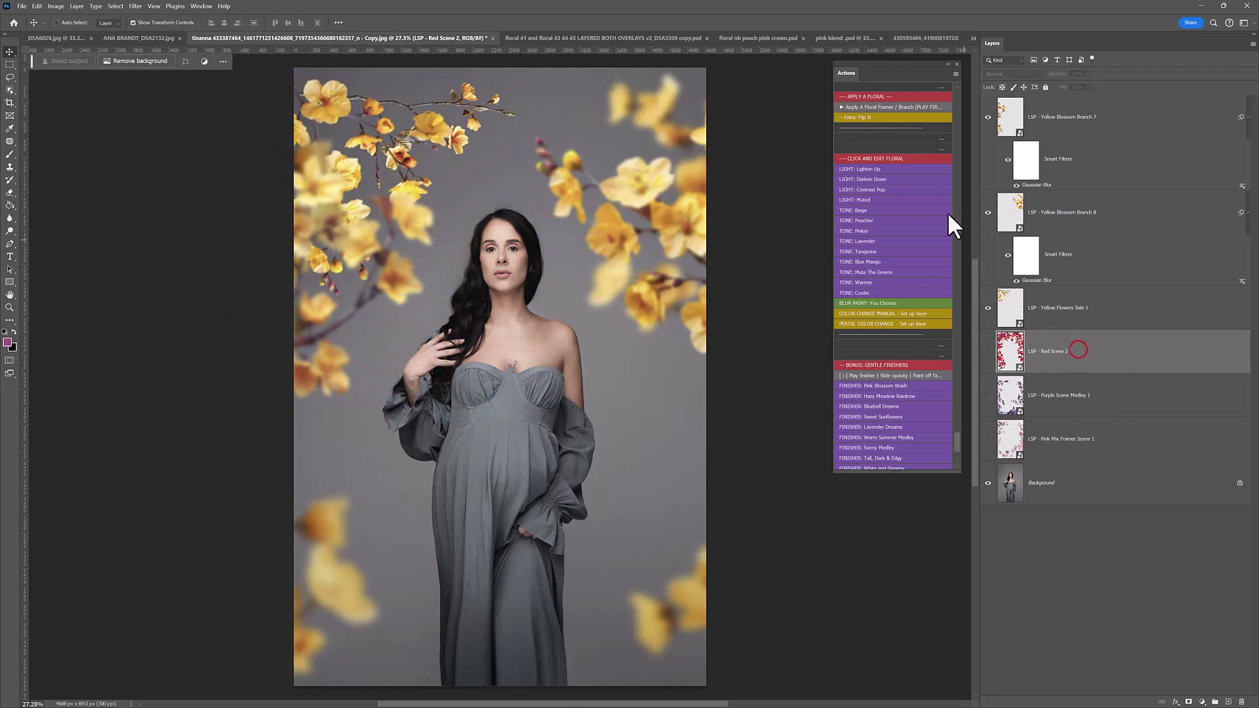
key(alt+Tab)
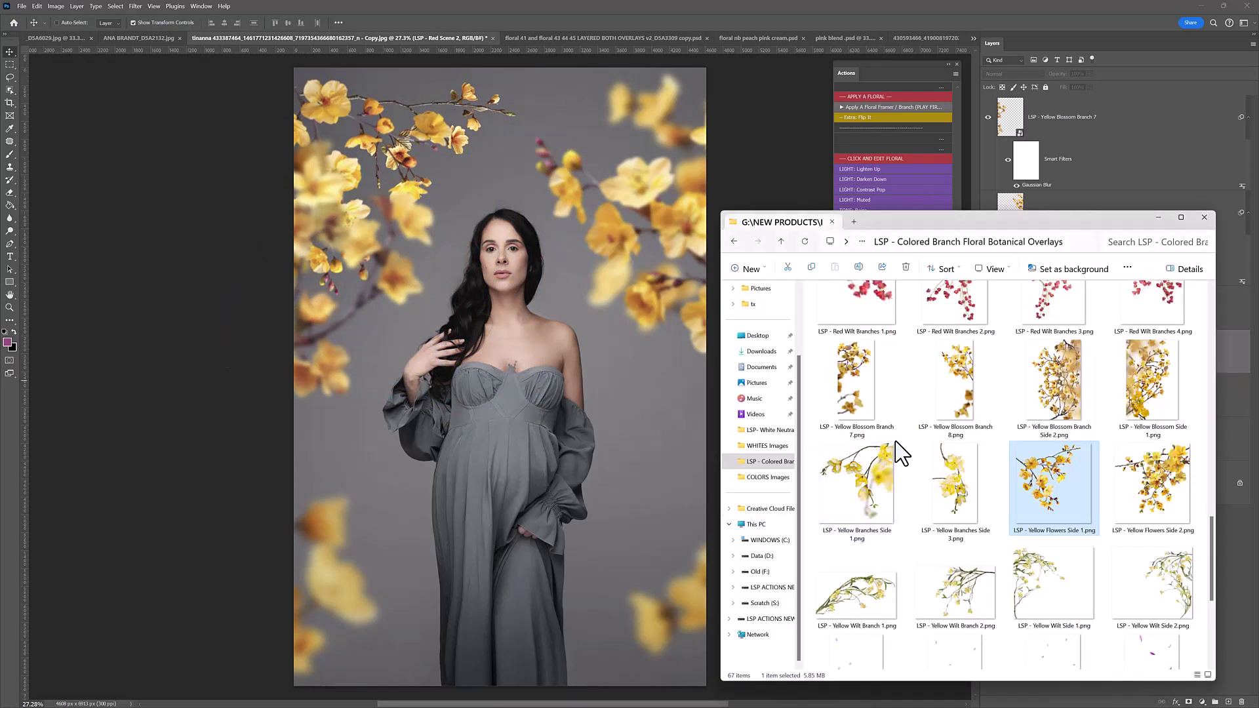
click(1142, 486)
drag(638, 380, 695, 531)
Step: Rotate Yellow Flowers Side 2 along the right edge by her shoulder, then collapse the Smart Filters rows
drag(659, 454, 668, 412)
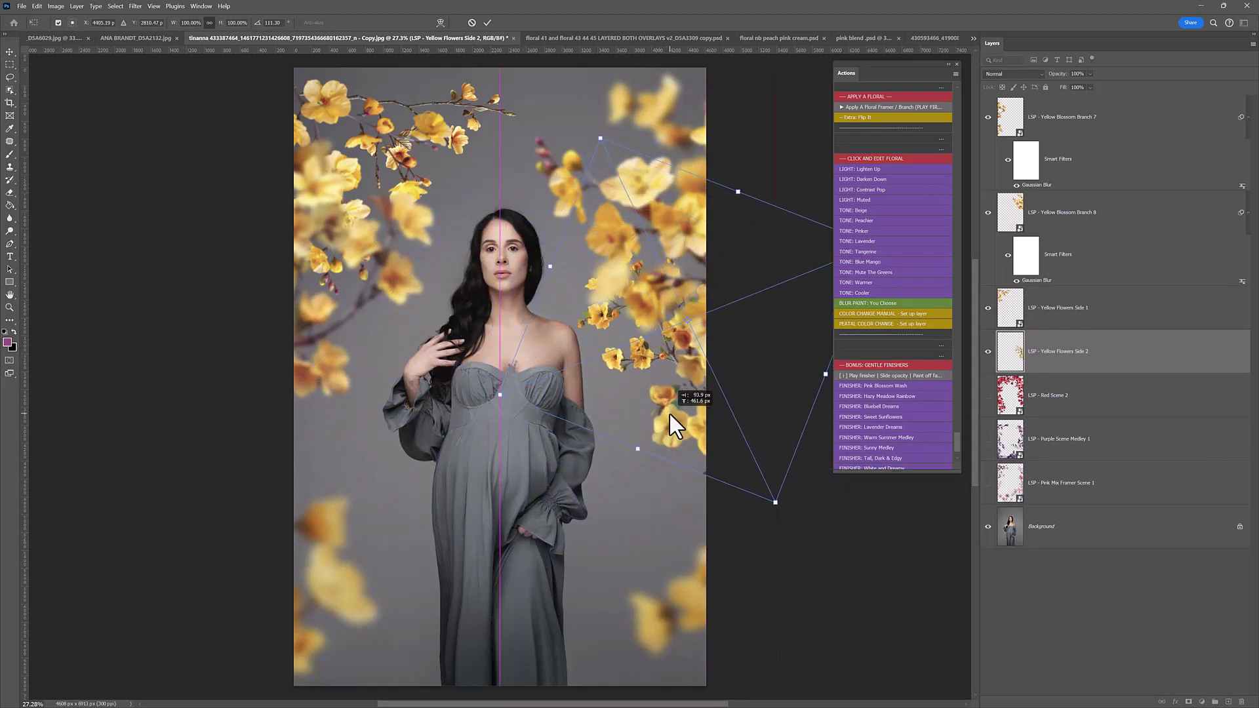
click(1119, 358)
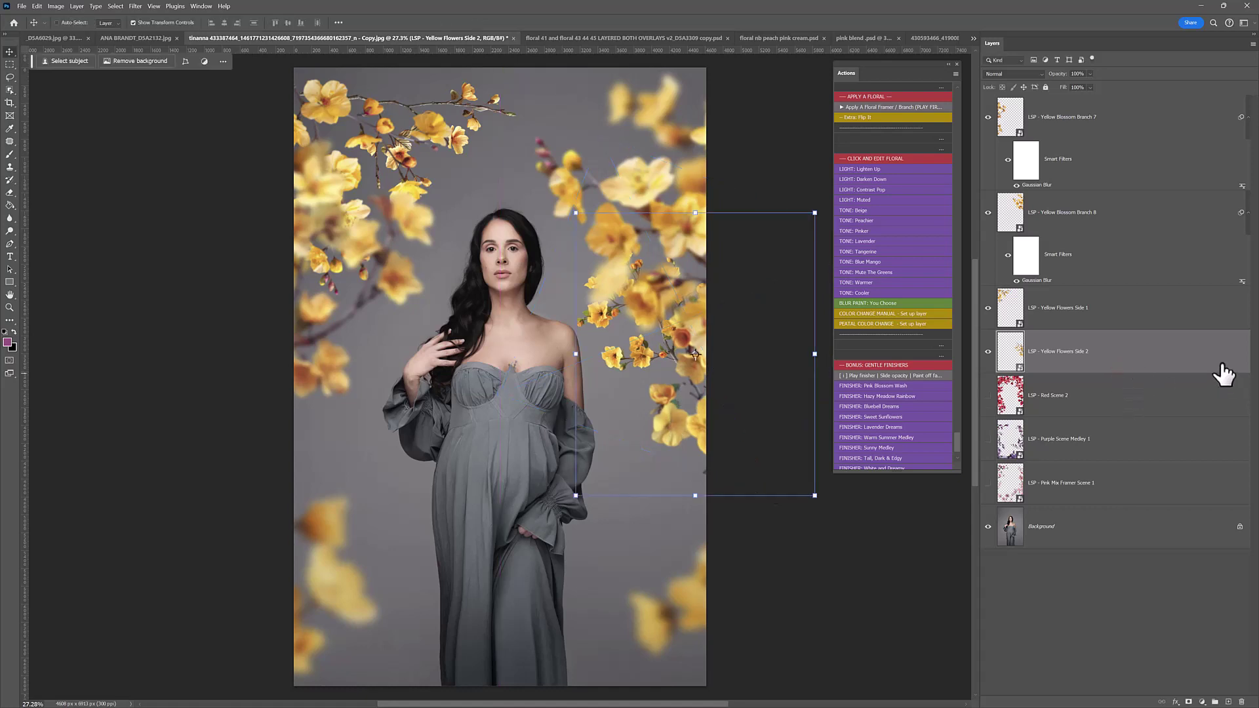
click(1244, 214)
click(1246, 118)
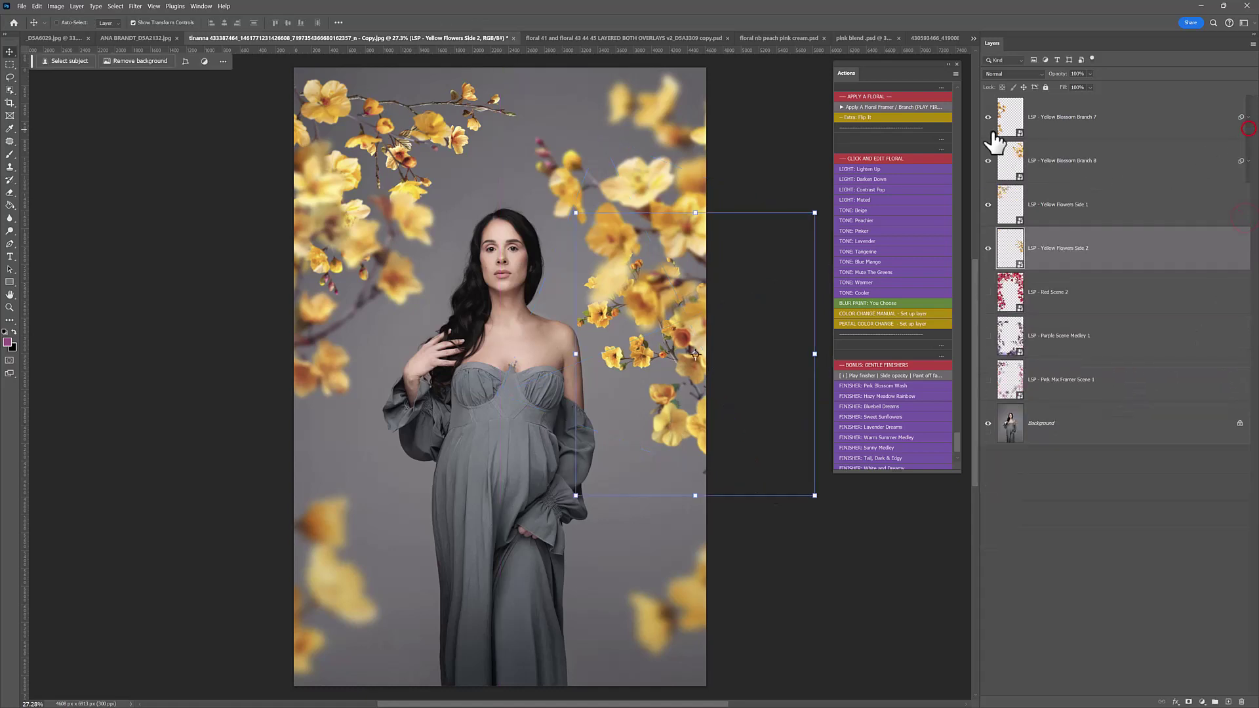
Step: Hide the yellow overlays and preview the red, purple and pink overlays one at a time
key(h)
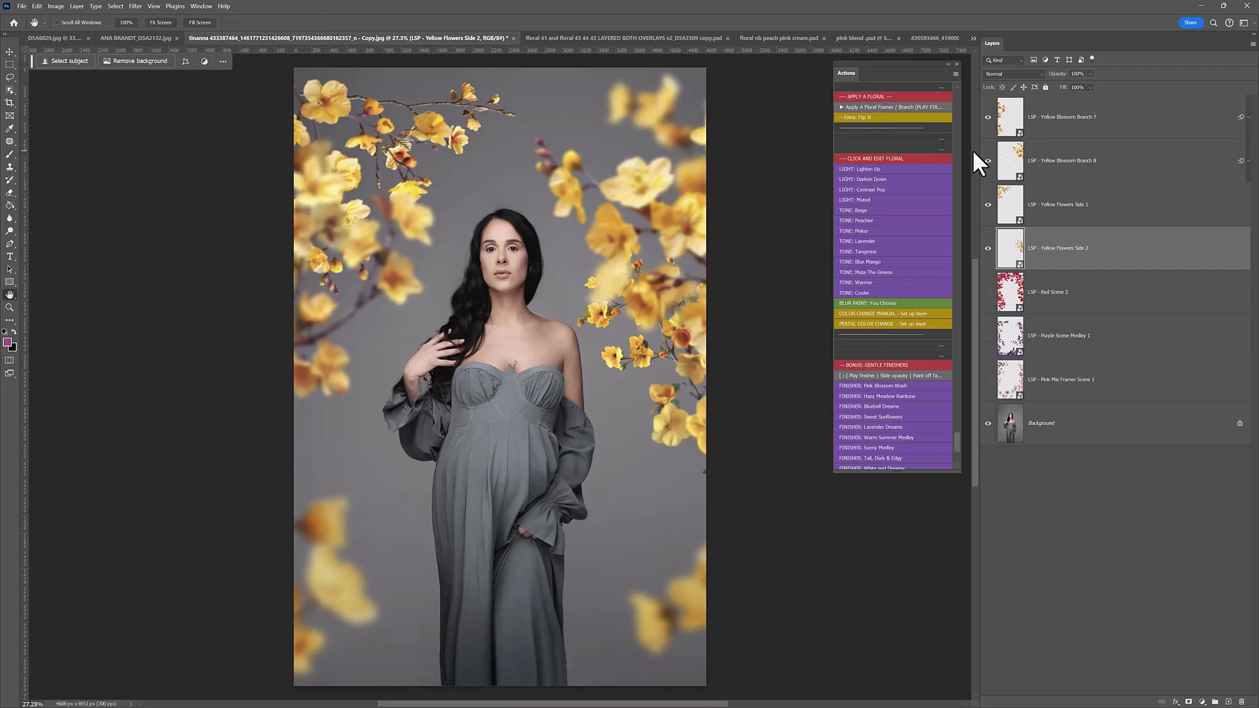
drag(981, 116, 986, 230)
click(987, 248)
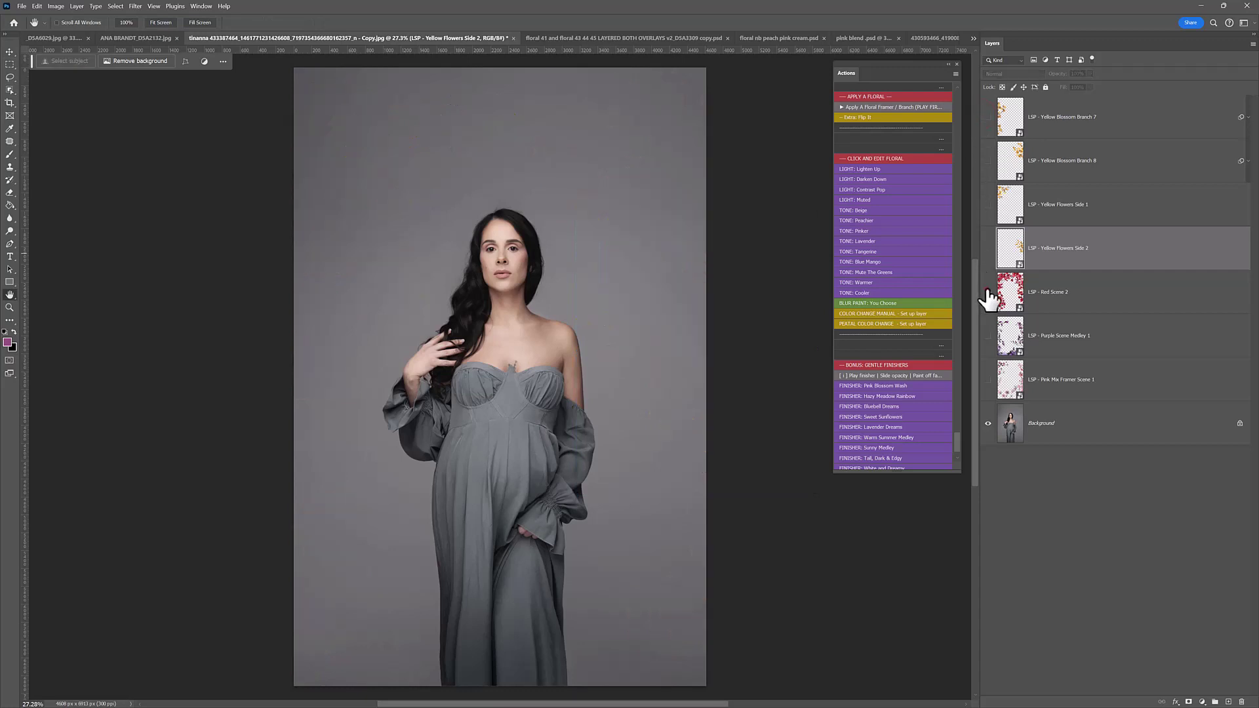
click(986, 292)
click(986, 292)
click(987, 335)
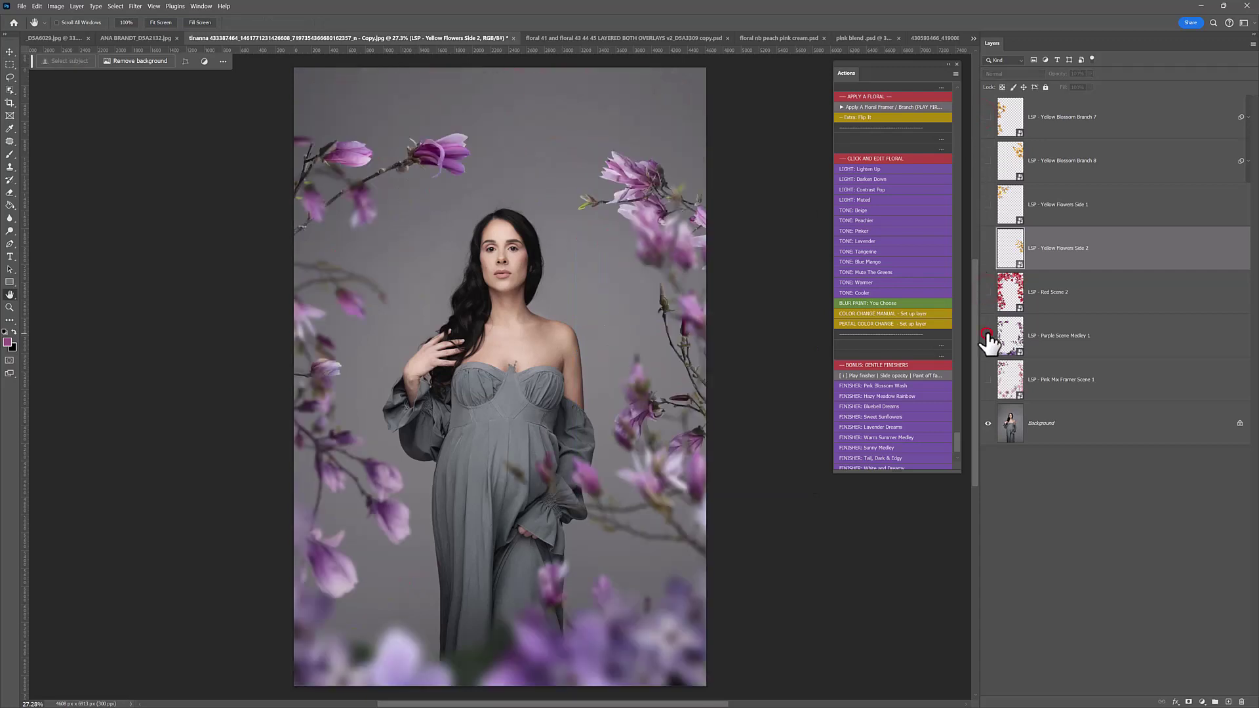
click(987, 335)
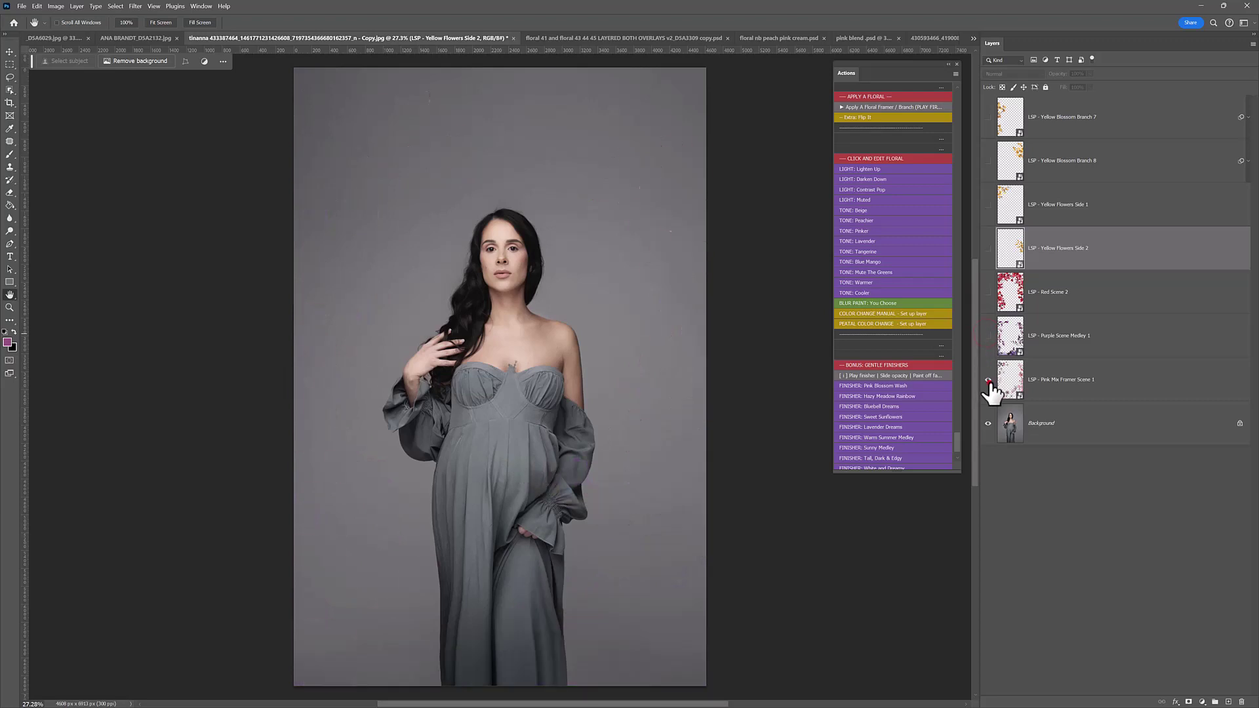
click(988, 379)
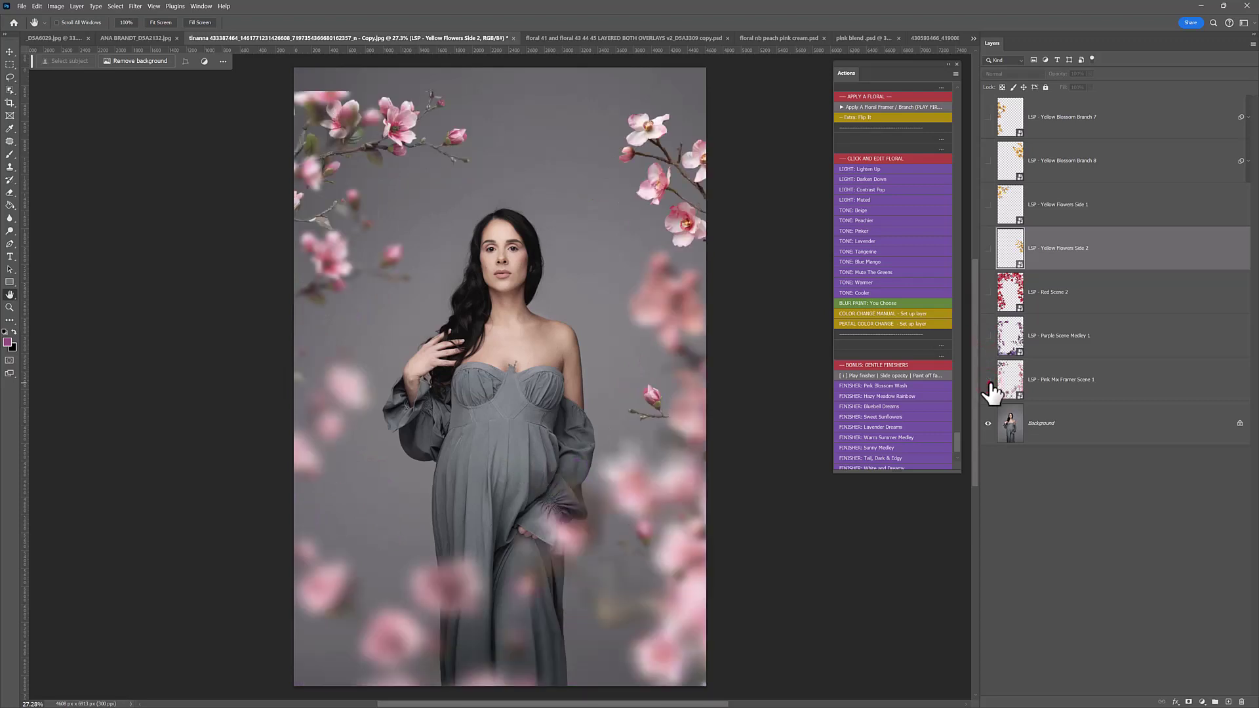
click(988, 379)
click(987, 335)
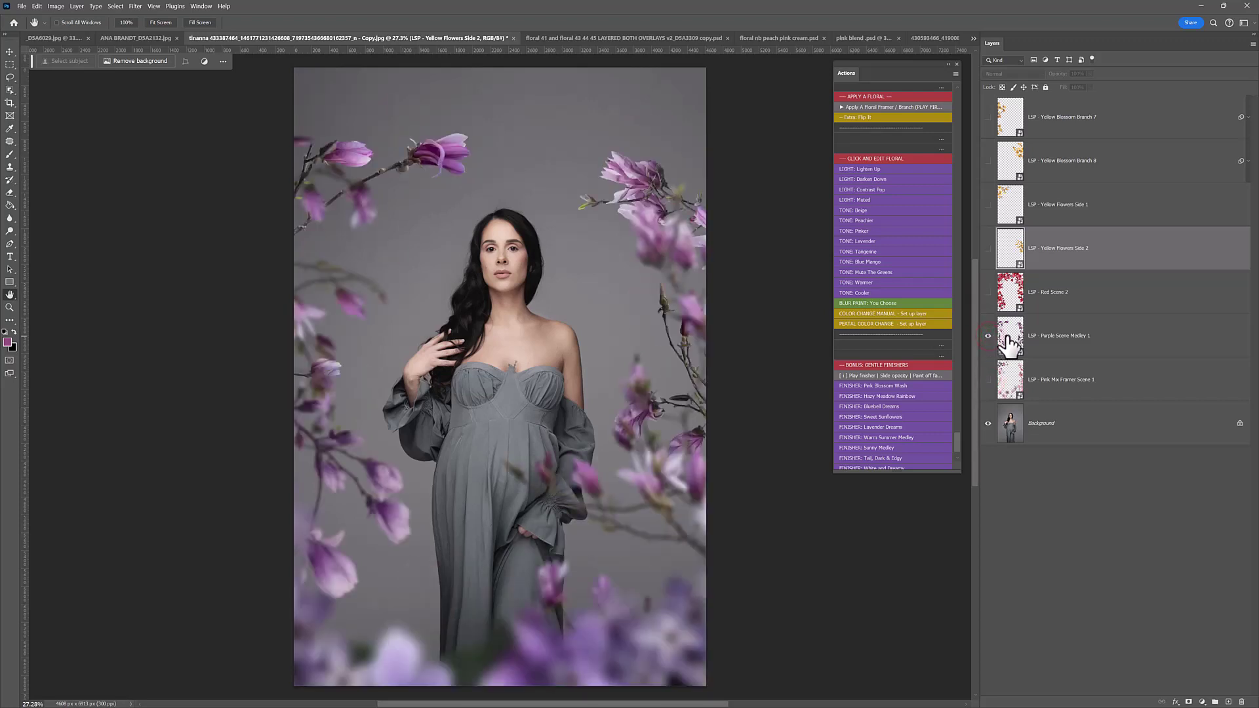
Step: Stretch the Purple Scene Medley 1 overlay upward to the top edge of the frame
click(1009, 337)
key(ctrl+t)
drag(499, 133, 501, 91)
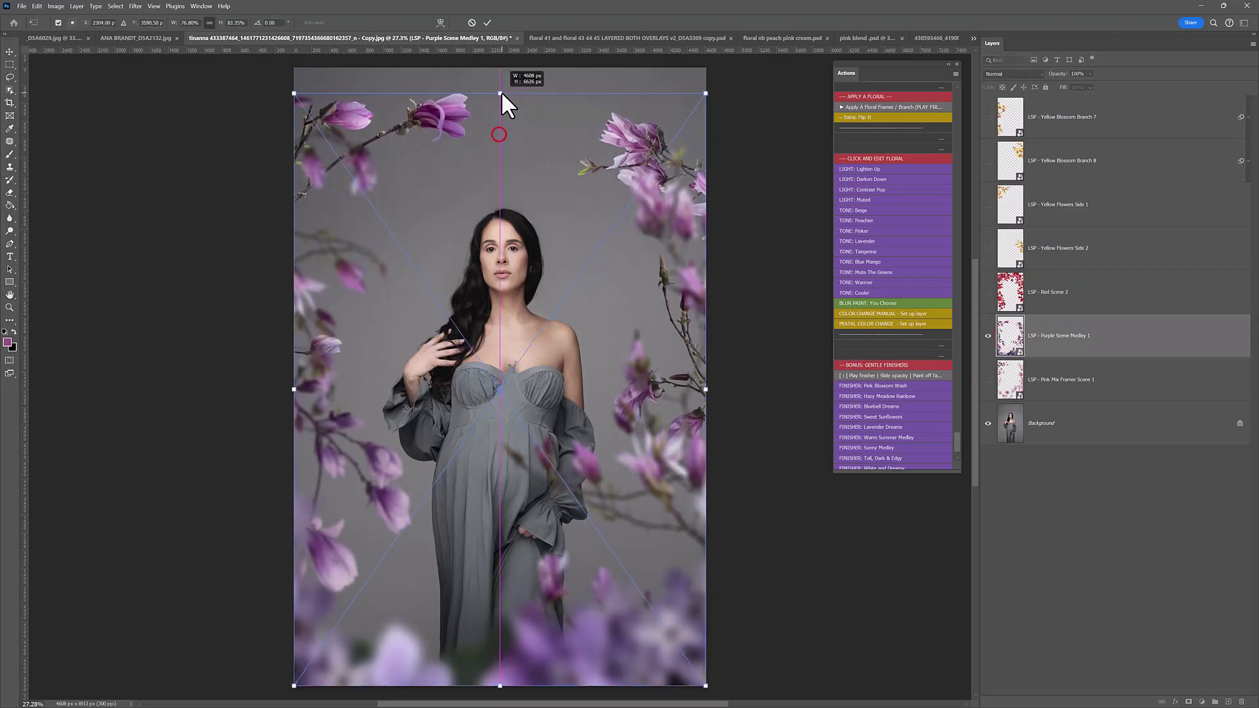
key(Return)
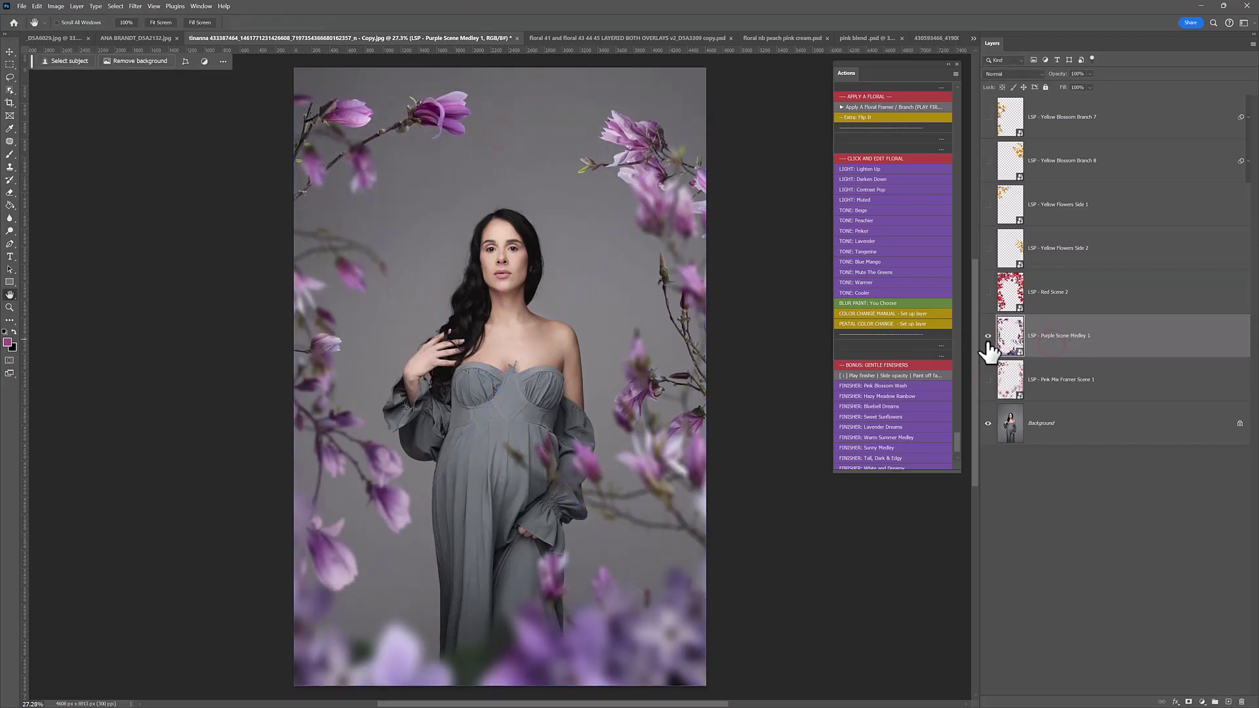
Step: Hide purple and briefly preview red and each yellow overlay (Side 2, Side 1, Branch 8, Branch 7)
click(987, 335)
click(988, 292)
click(988, 292)
click(988, 248)
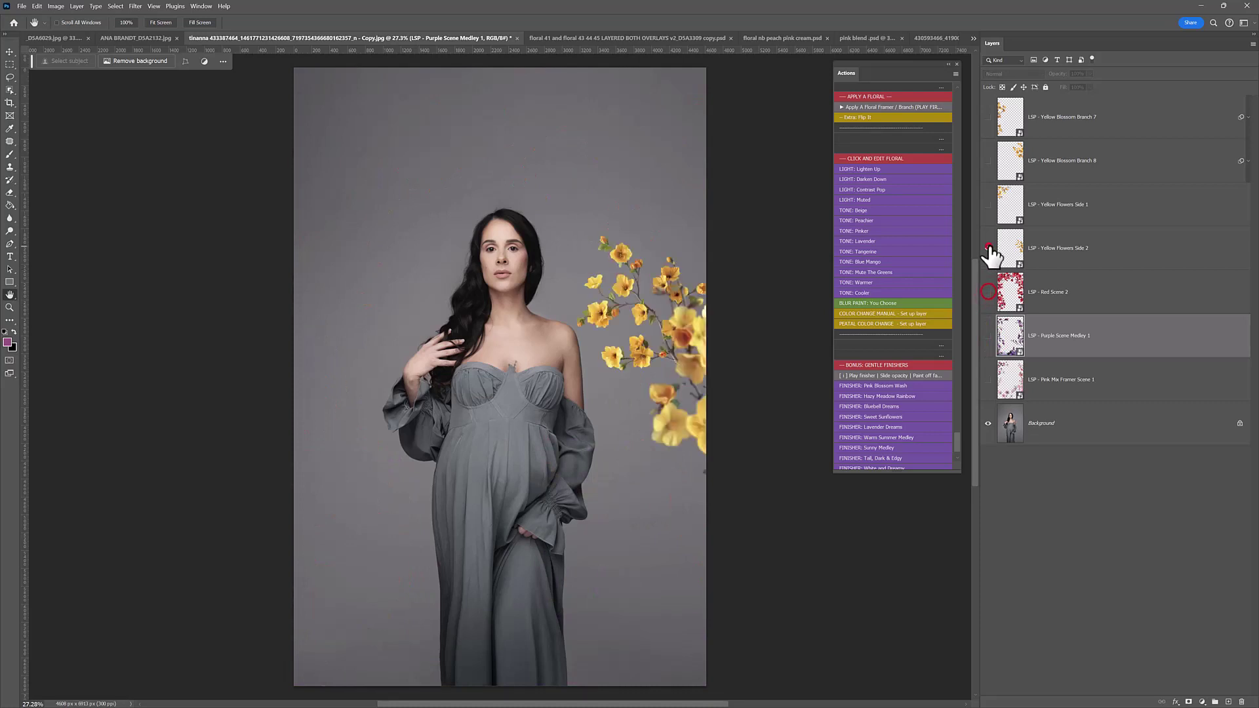
click(988, 248)
click(988, 203)
click(988, 204)
click(988, 161)
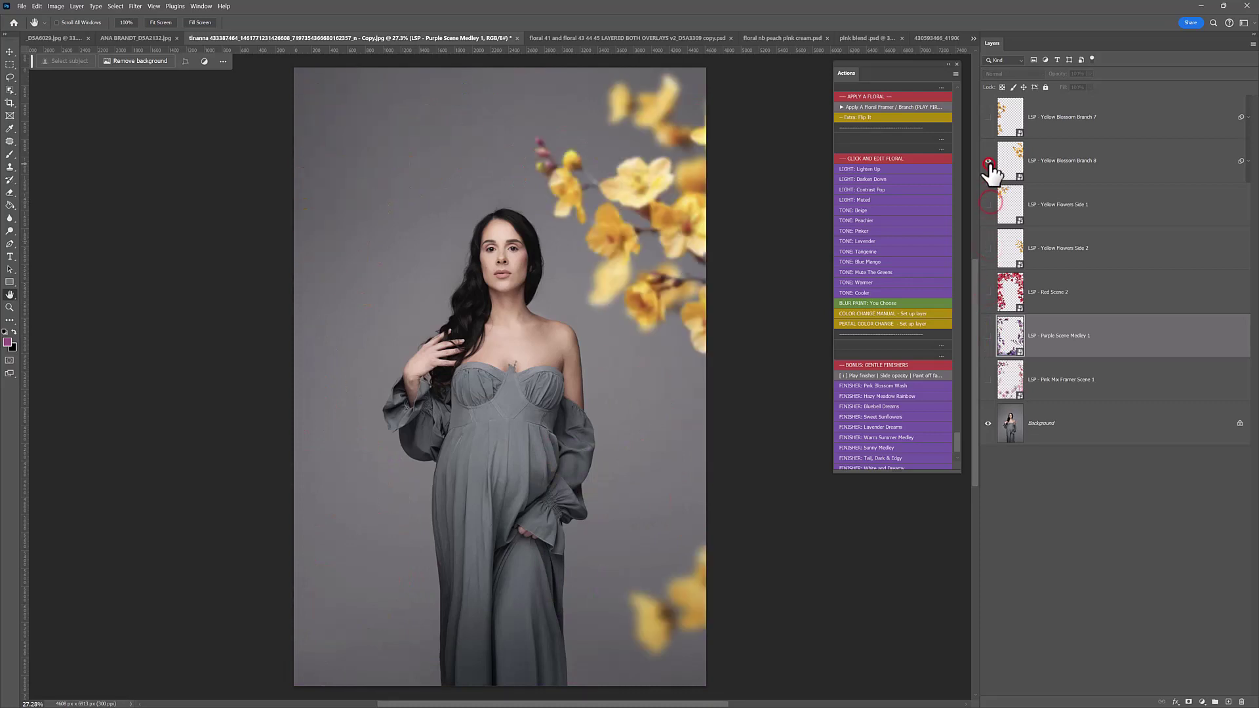
click(987, 161)
click(986, 117)
click(986, 117)
Step: Recheck red and purple, leaving only Pink Mix Framer Scene 1 visible
click(988, 291)
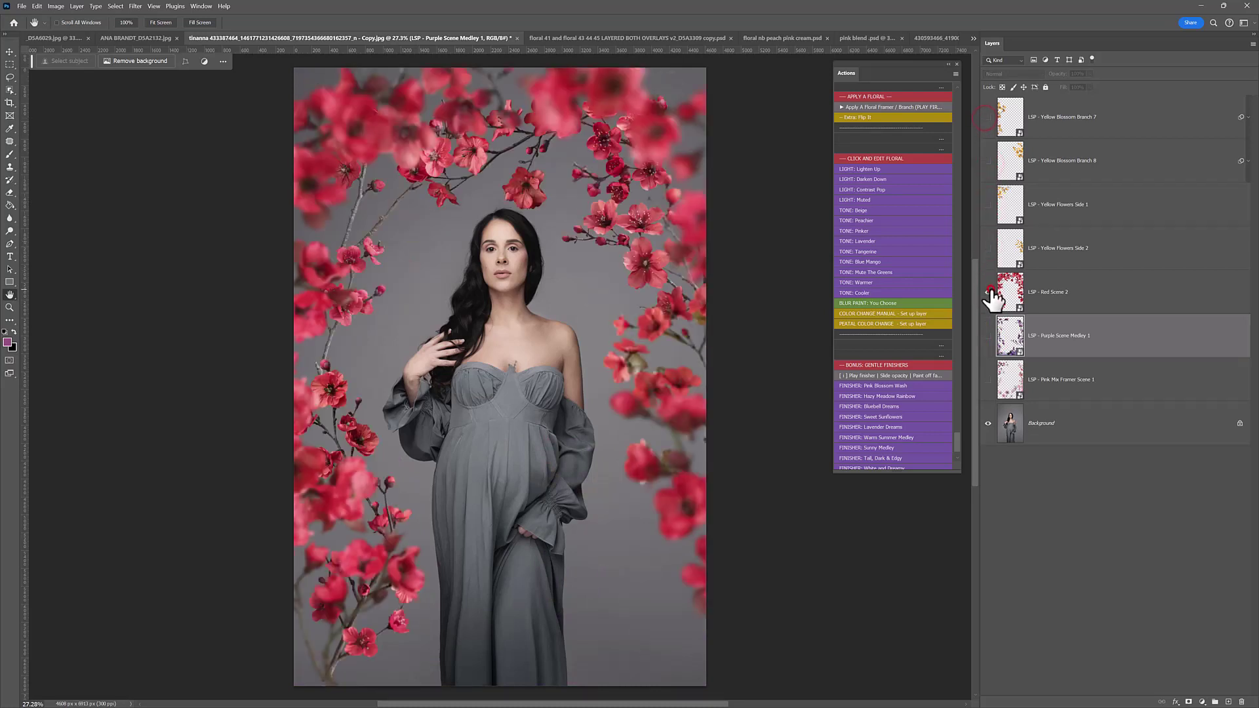
click(988, 292)
click(987, 335)
click(987, 335)
click(987, 379)
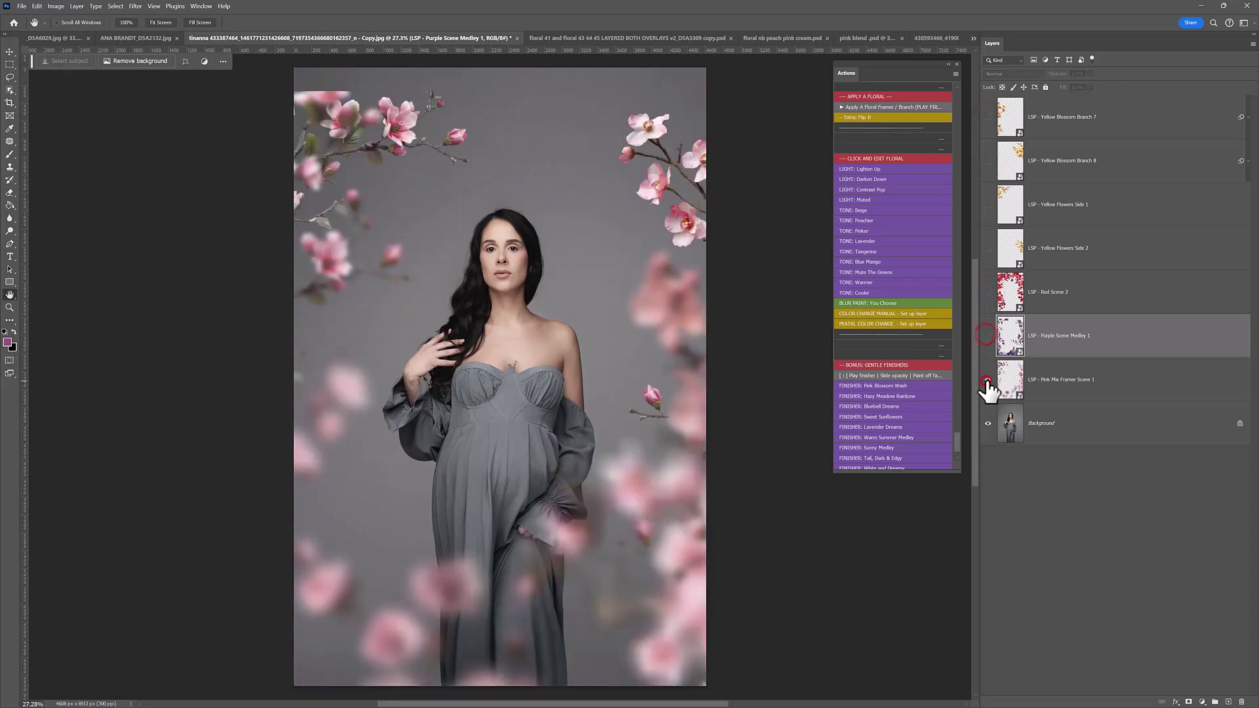
Step: Pull the Pink Mix Framer Scene 1 layer's top edge up to the photo's top edge
click(1038, 379)
key(ctrl+t)
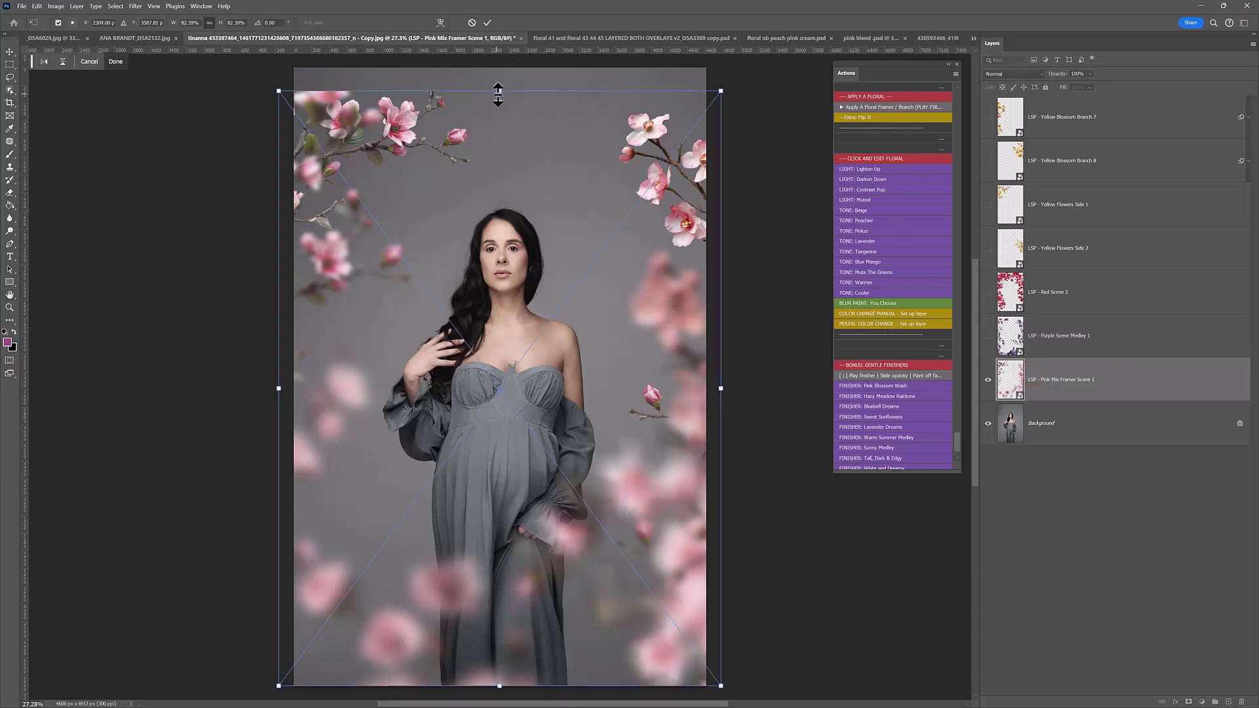
drag(497, 90, 495, 68)
click(1071, 381)
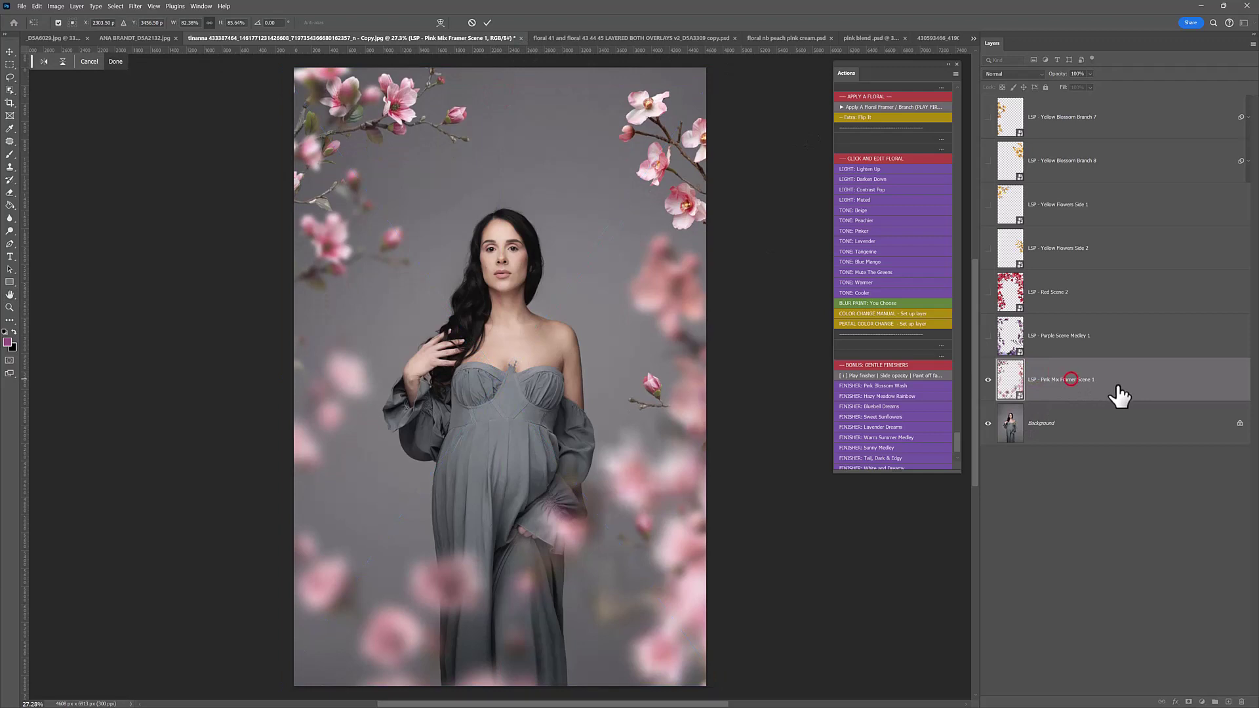